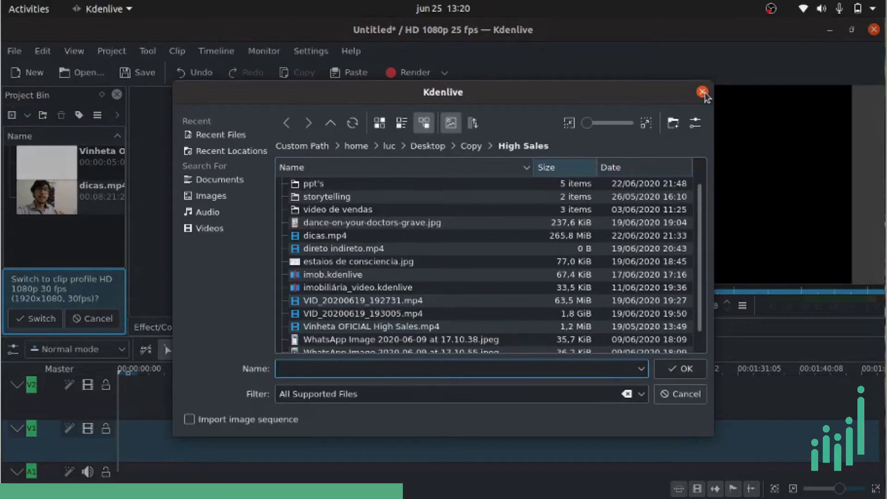
Dismiss the import dialog and place the High Sales intro (Vinheta) and dicas.mp4 from the bin on the timeline.
click(702, 92)
drag(46, 162, 124, 438)
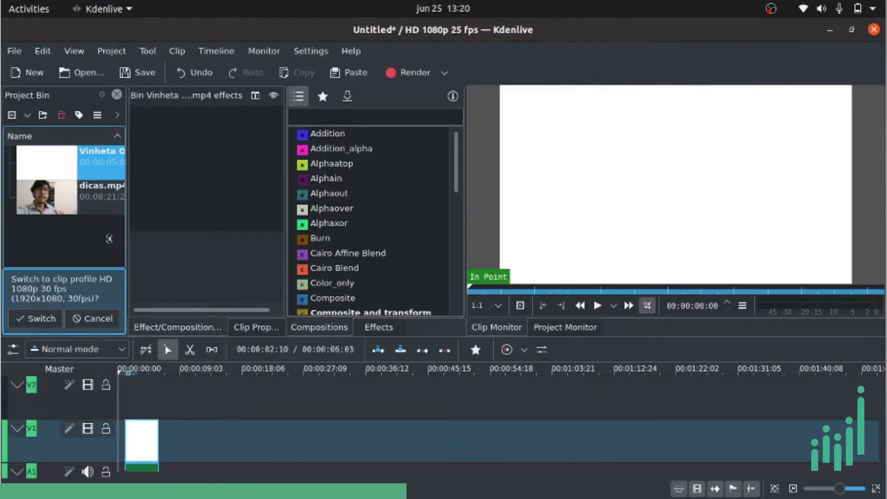
drag(51, 197, 204, 445)
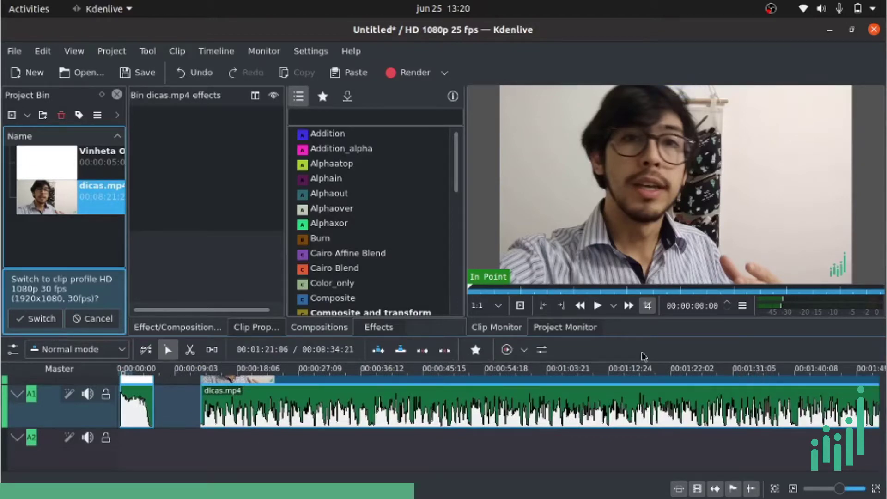
Reposition the dicas.mp4 clip on tracks V1 and A1 closer to the intro, starting at about 9 seconds.
click(221, 409)
scroll(242, 380, up, 3)
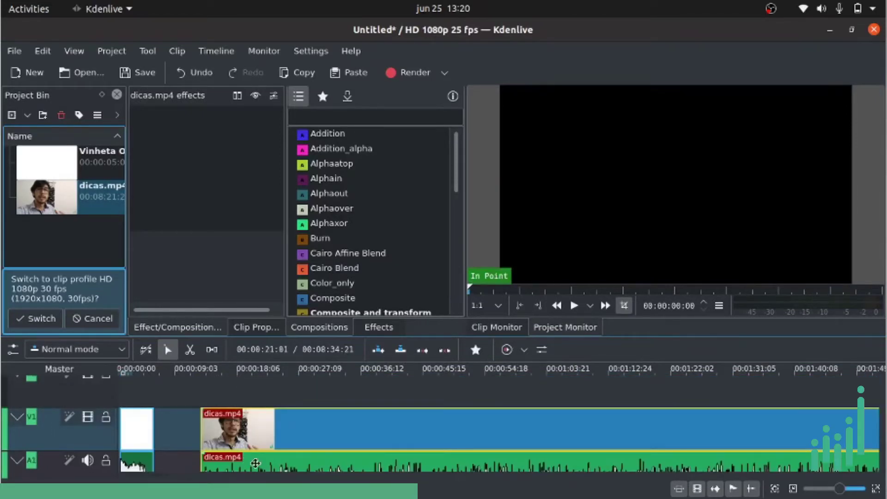
scroll(256, 463, down, 3)
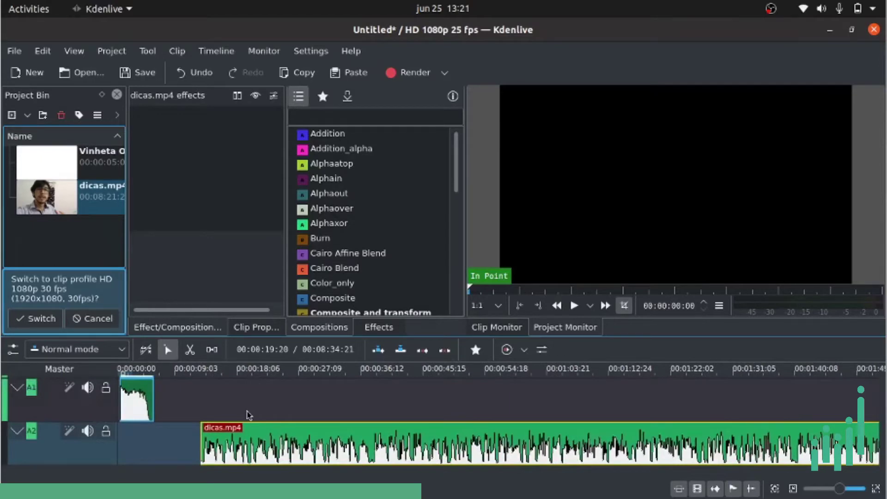
drag(226, 444, 203, 424)
click(219, 408)
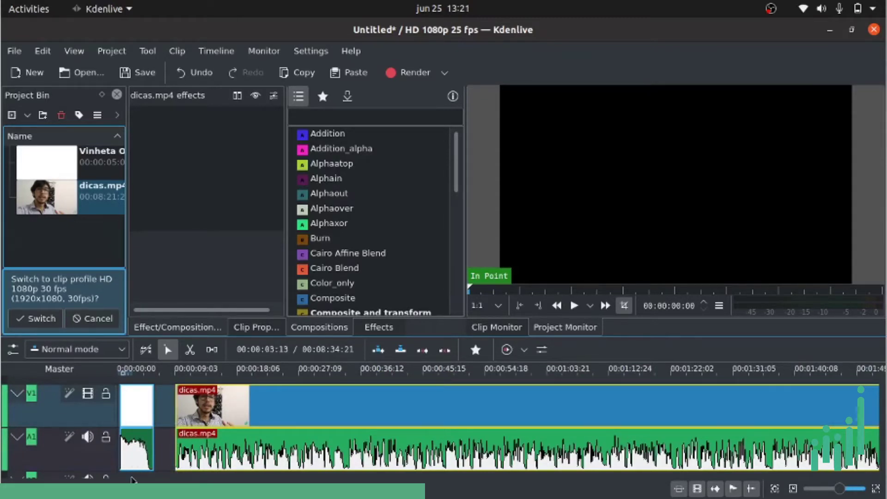
drag(147, 474, 143, 474)
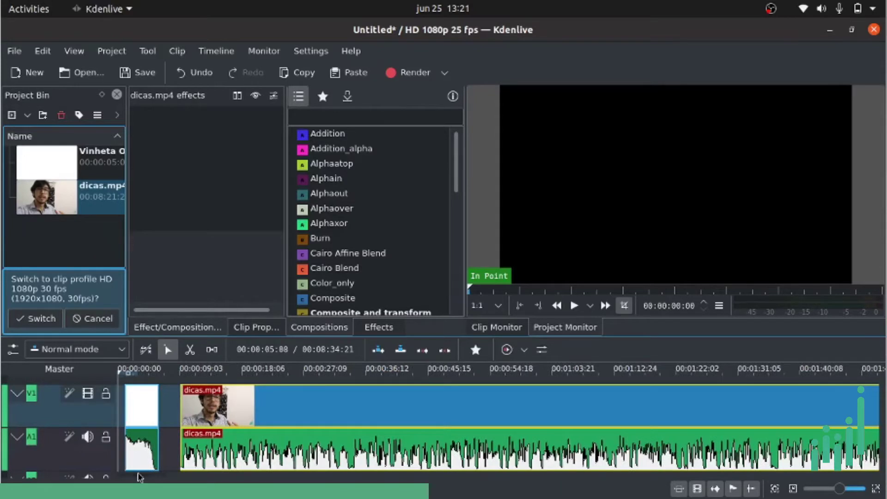
Play the timeline from the start and close the gap between the intro and the dicas.mp4 clip.
click(120, 411)
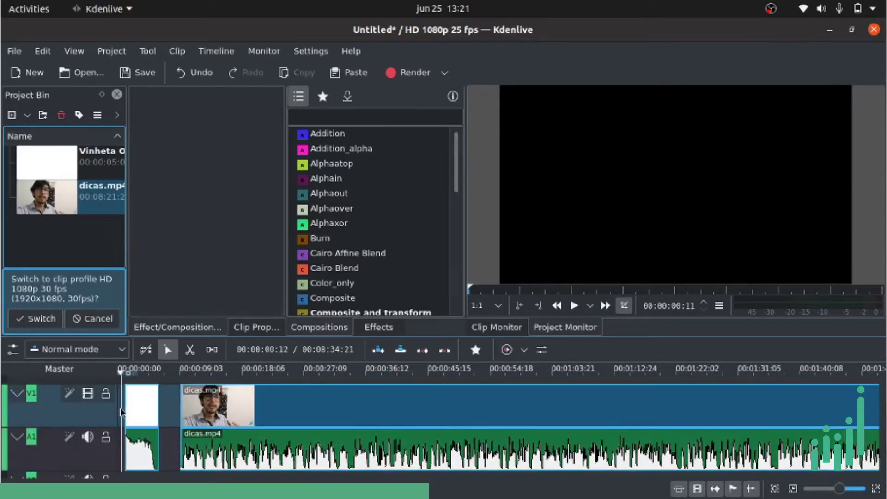
key(space)
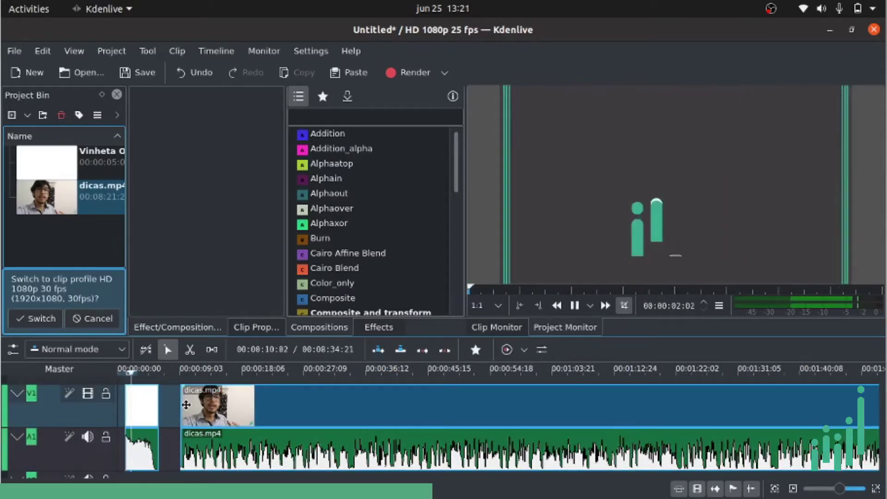
click(202, 408)
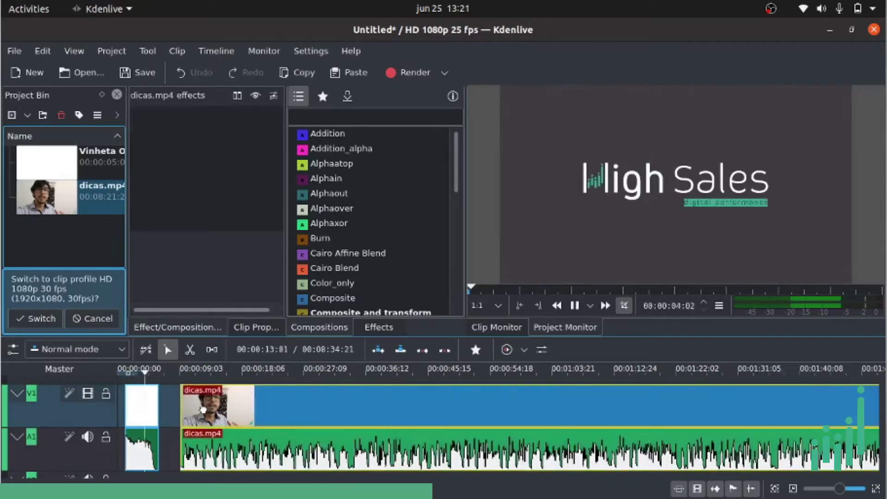
drag(202, 409, 193, 409)
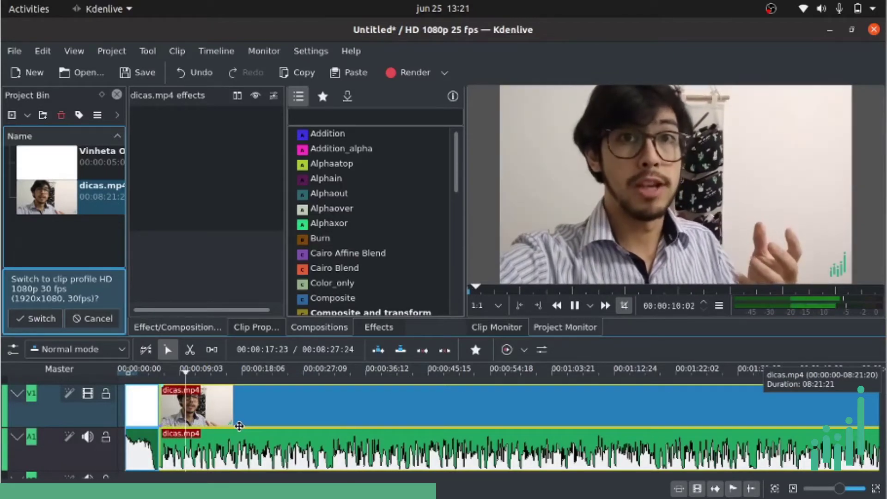
key(space)
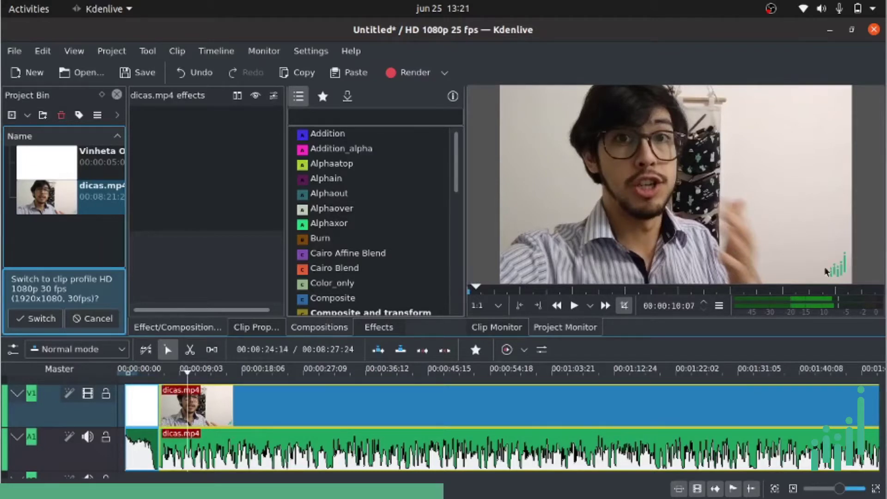
Shift the dicas.mp4 clip to start at about 12 seconds and split it about 25 seconds into its footage.
drag(333, 298, 292, 410)
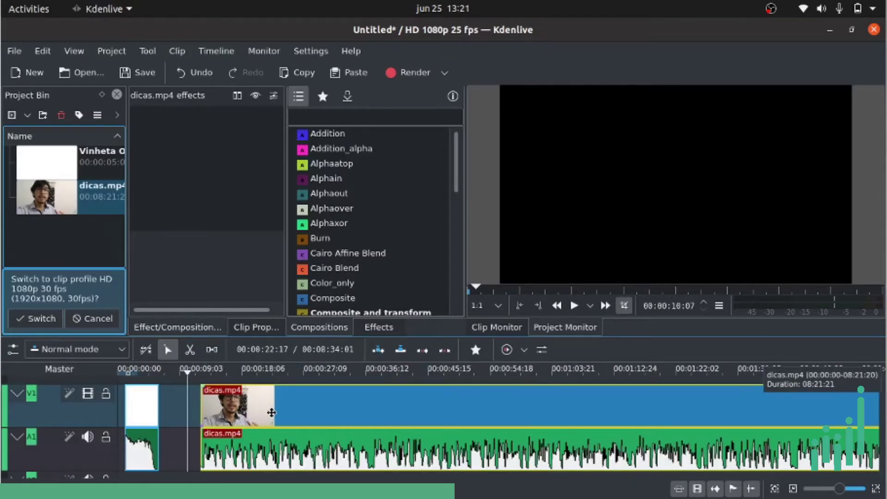
key(x)
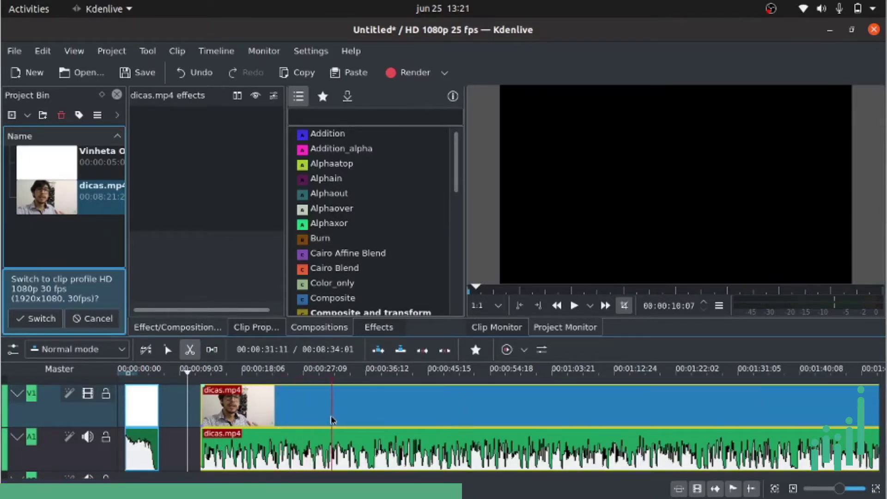
click(371, 421)
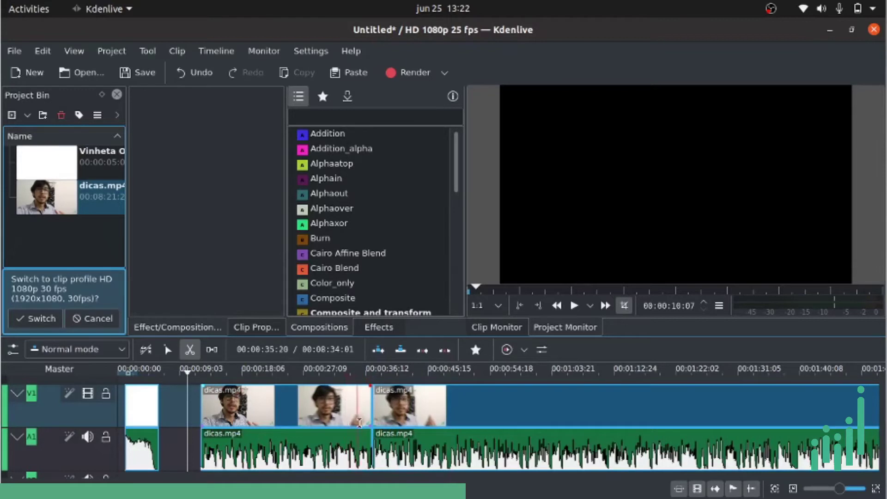
Delete the first piece of the split dicas.mp4 clip from the timeline.
key(s)
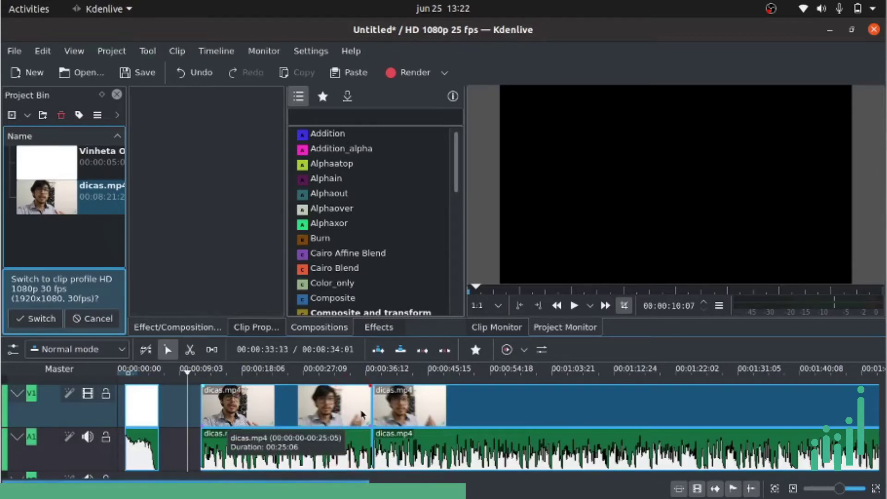
mouse_move(327, 414)
mouse_down()
mouse_move(305, 412)
mouse_move(314, 413)
mouse_up()
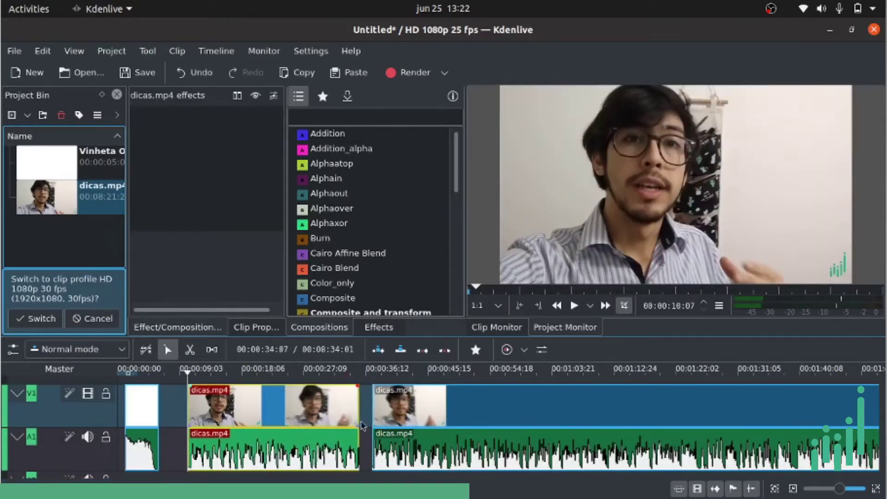
key(Delete)
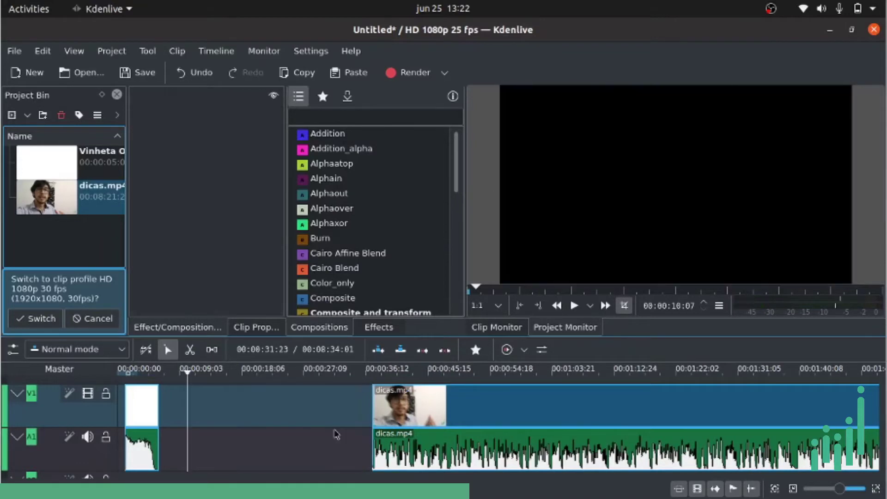
Move the remaining dicas.mp4 piece toward the intro, preview the transition, and butt it against the intro's end.
drag(384, 421, 201, 418)
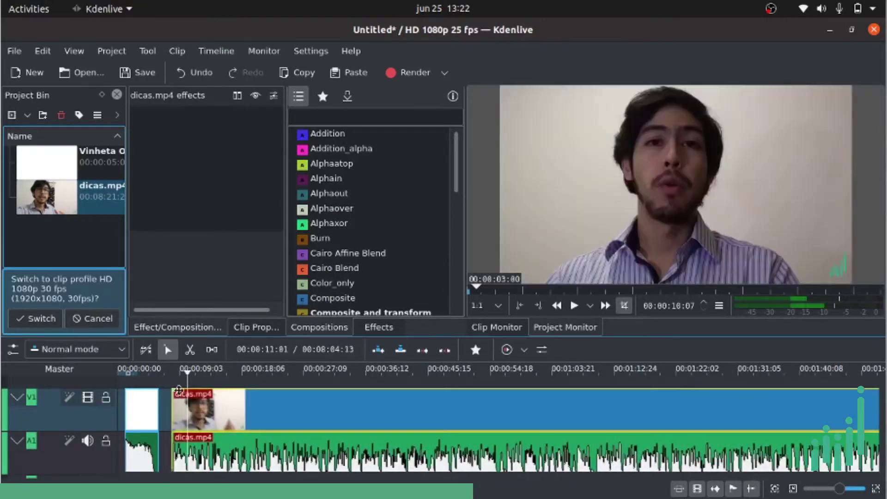
click(168, 400)
key(space)
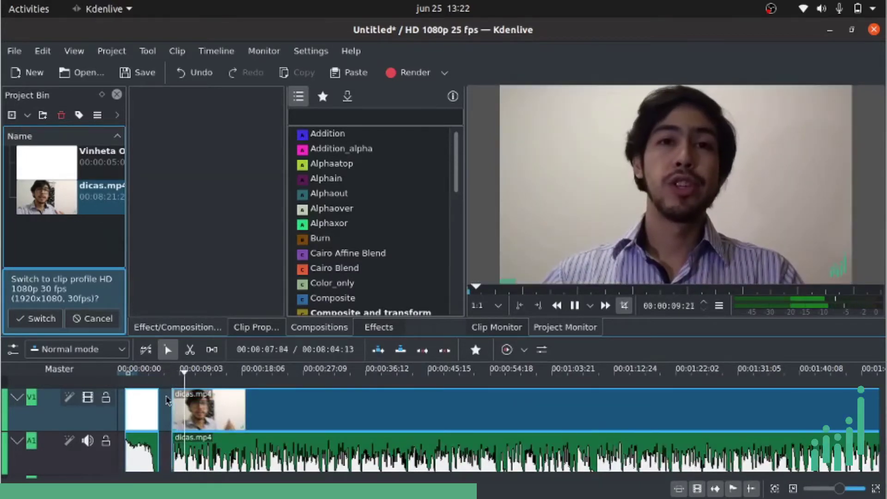
key(space)
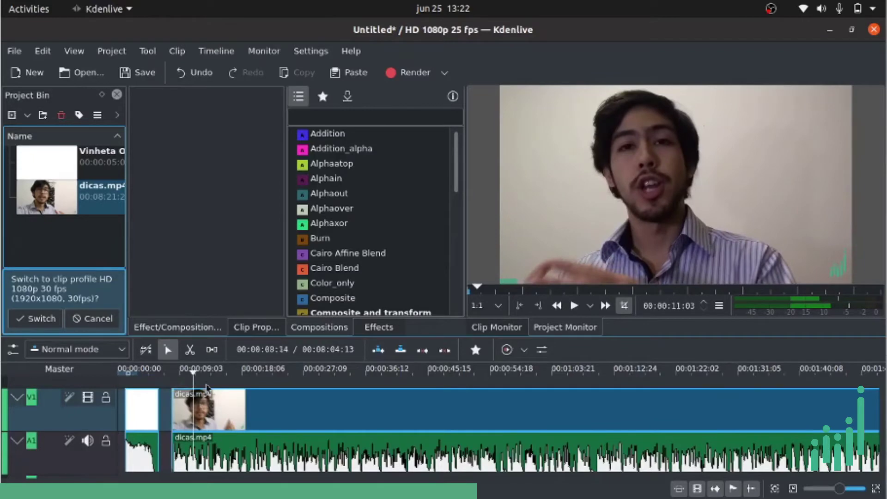
drag(258, 407, 170, 414)
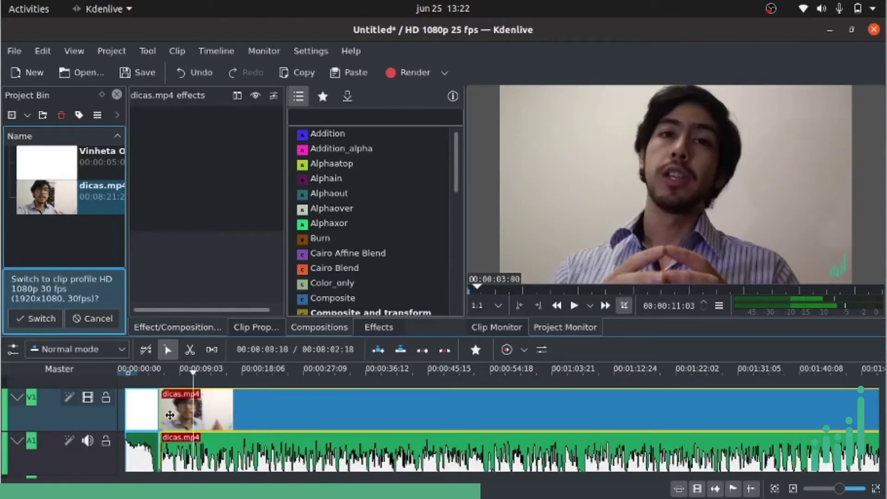
Scrub through the opening part of the joined dicas.mp4 footage, up to about 24 seconds on the timeline.
click(143, 413)
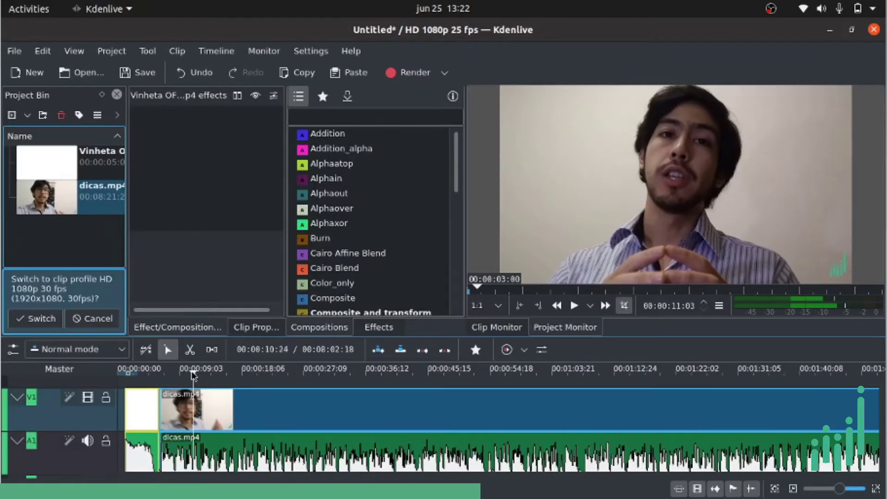
mouse_move(193, 375)
mouse_down()
mouse_move(155, 375)
mouse_move(211, 376)
mouse_up()
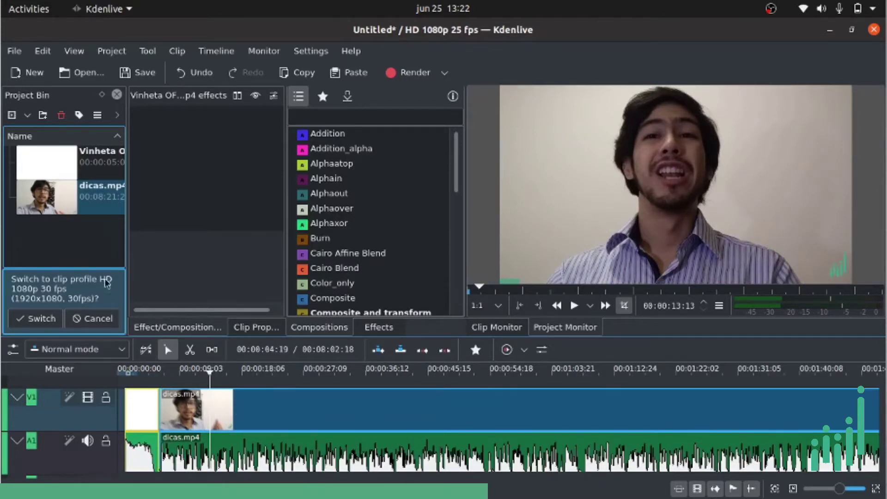
click(79, 232)
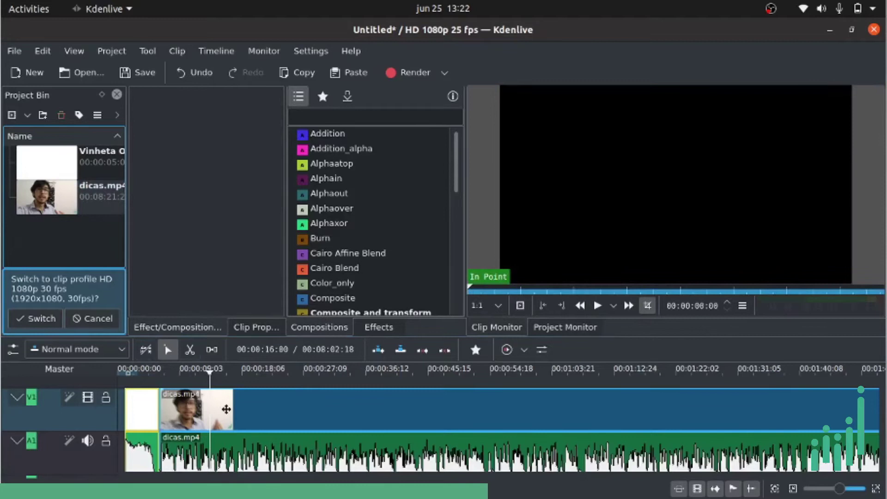
click(253, 385)
click(285, 384)
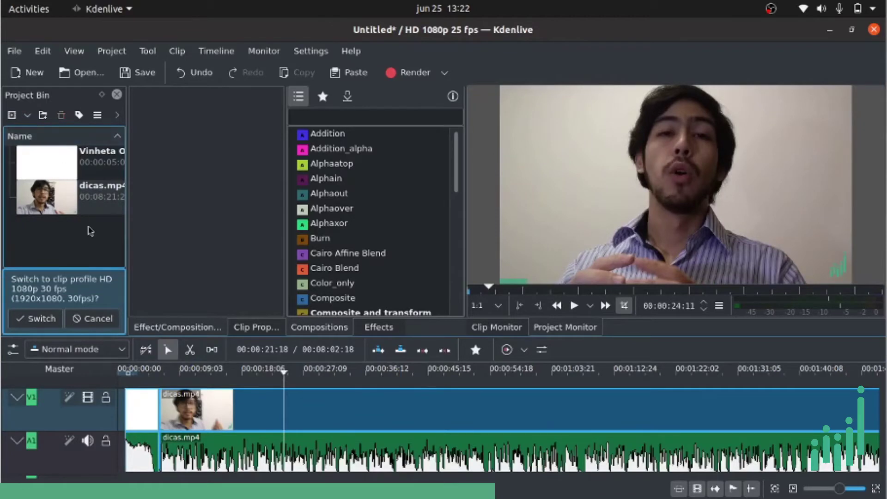
Add a light orange color clip named Color Clip with a 5-second duration to the project bin.
click(27, 115)
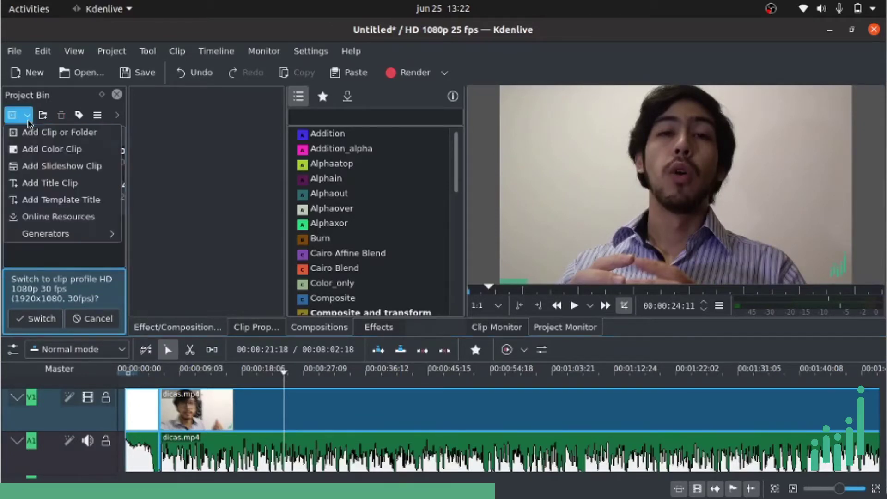
click(95, 157)
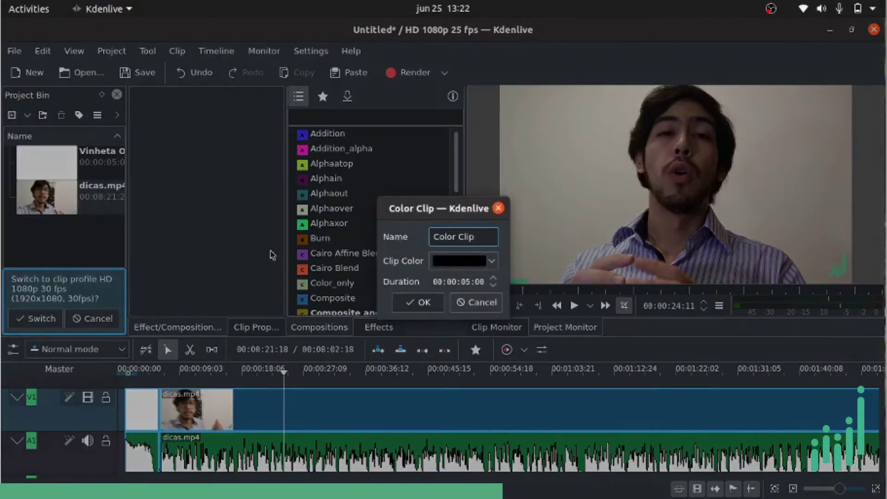
click(491, 262)
click(491, 262)
click(491, 262)
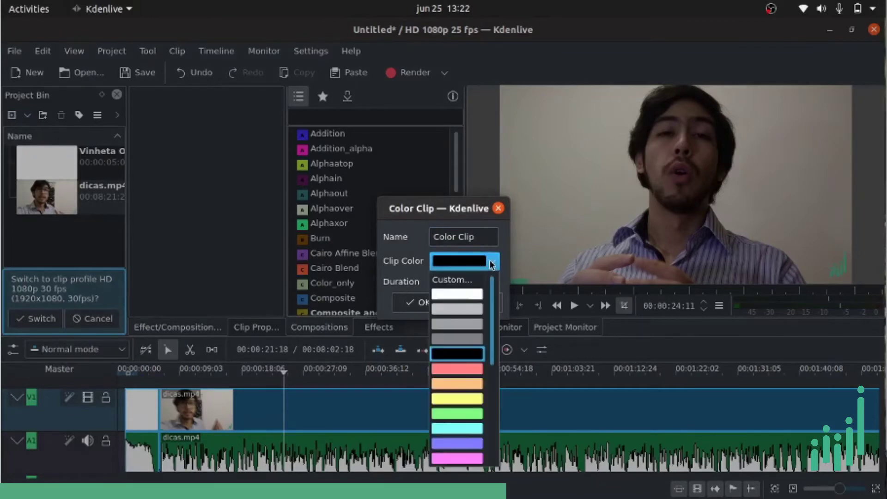
click(440, 385)
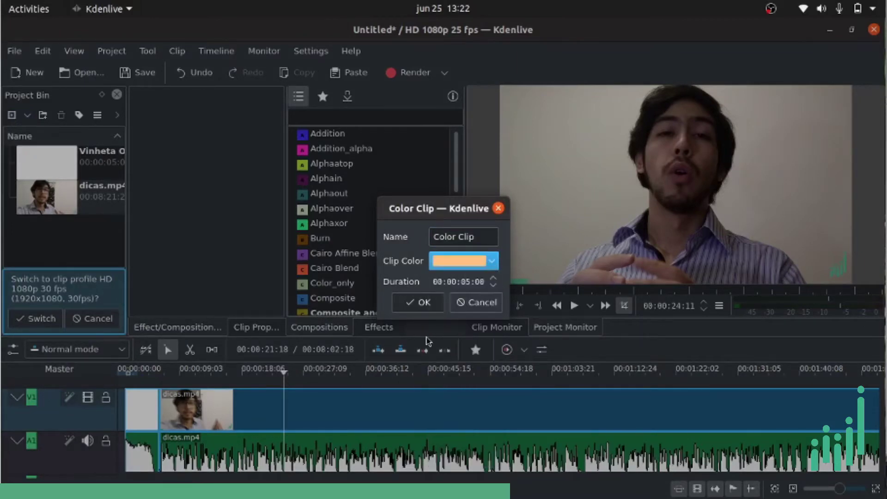
click(416, 301)
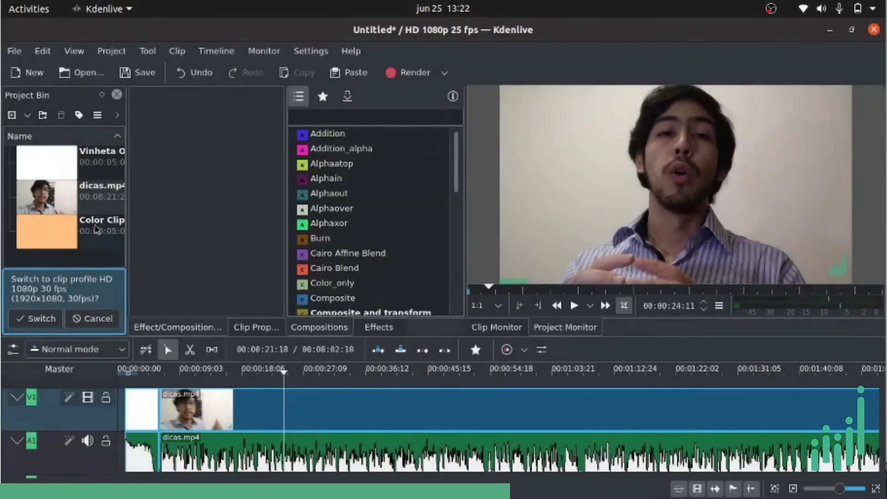
Place the Color Clip from the project bin on the timeline so that it starts where the intro ends.
drag(95, 229, 156, 437)
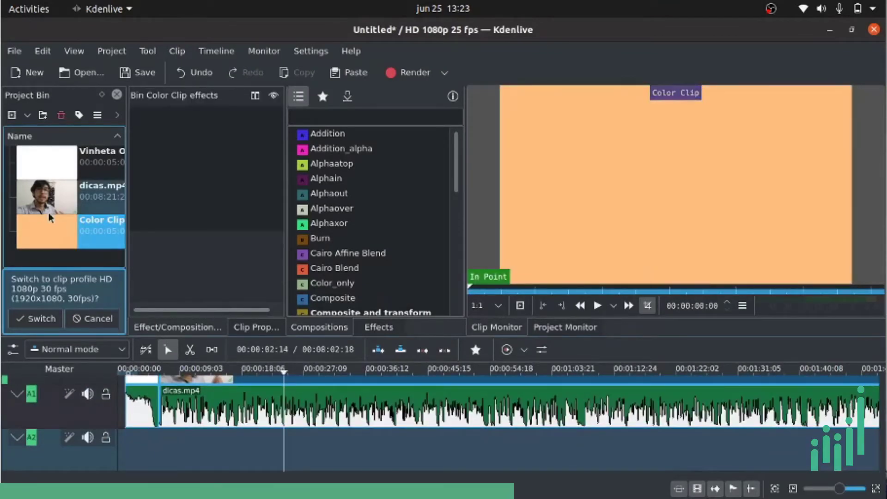
drag(96, 228, 141, 441)
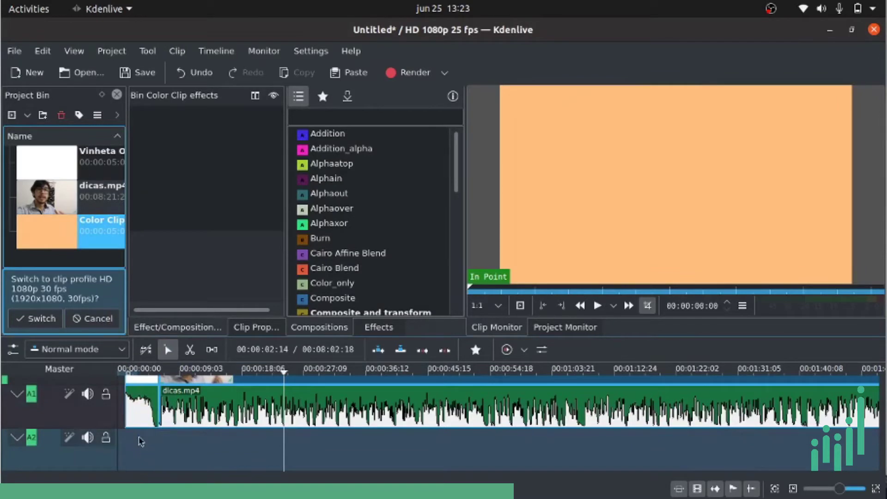
scroll(174, 446, down, 3)
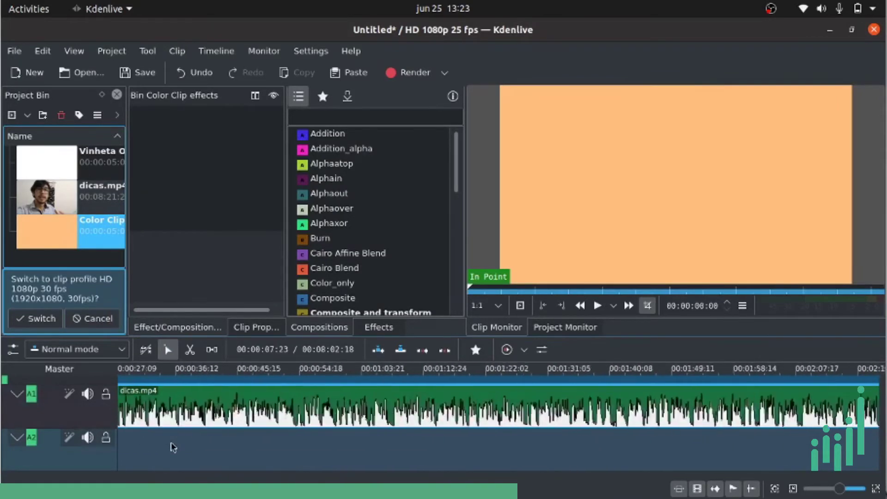
Check the footage at several timeline positions, from the end of the intro up to about 58 seconds.
click(159, 445)
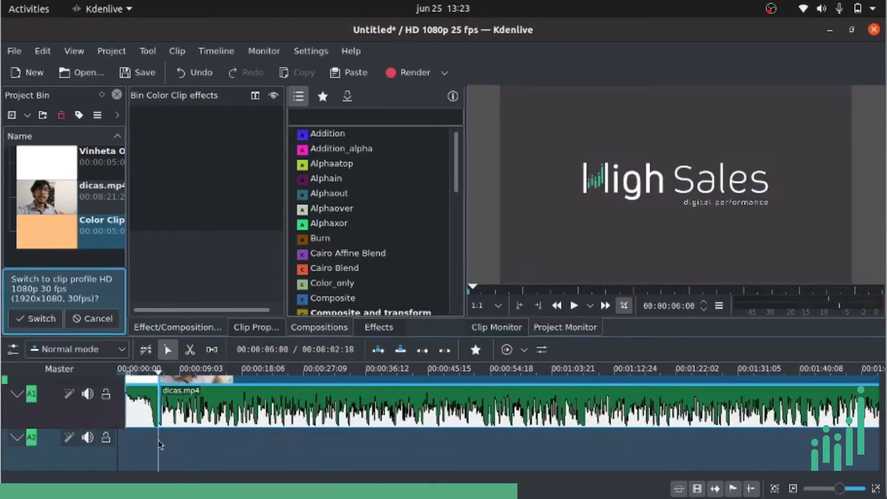
click(220, 457)
click(197, 446)
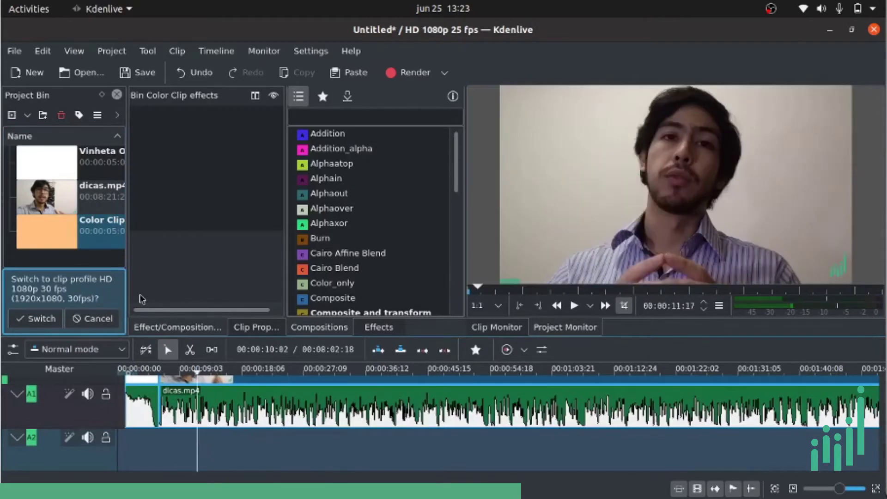
scroll(189, 445, right, 5)
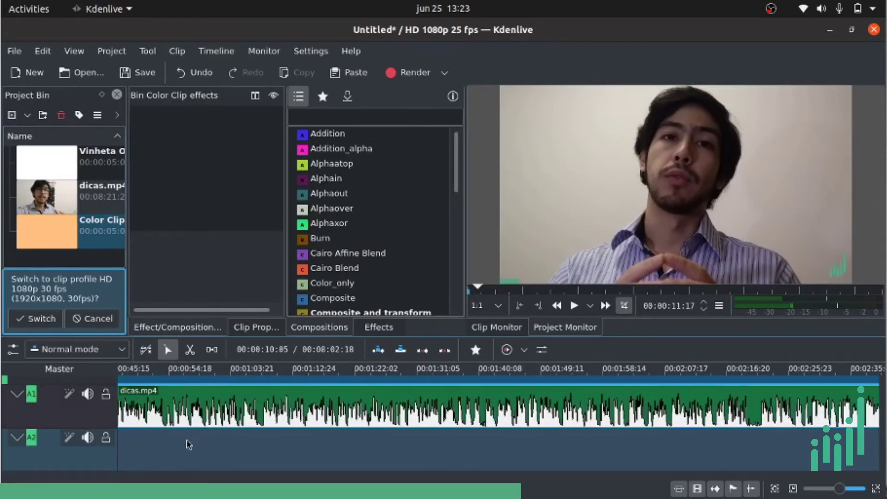
click(204, 438)
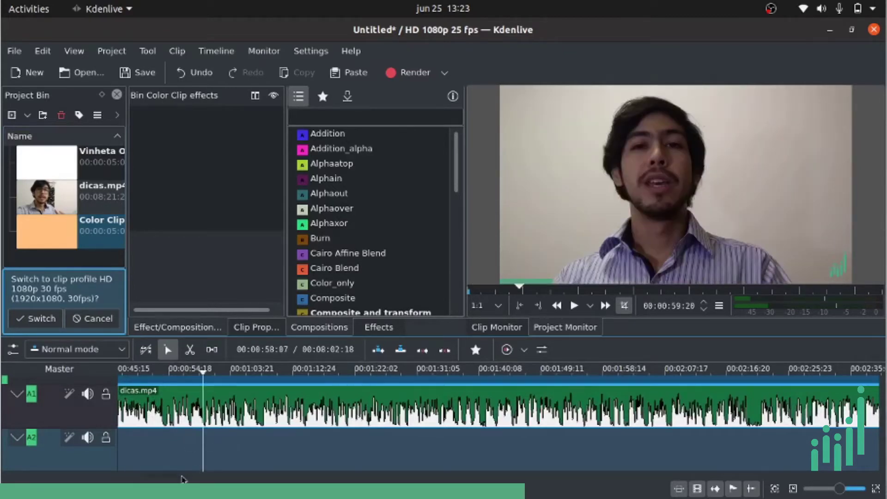
Extend the Color Clip on track V2 to a duration of about 32 seconds and play the timeline from within the intro.
scroll(137, 482, left, 5)
scroll(107, 434, up, 3)
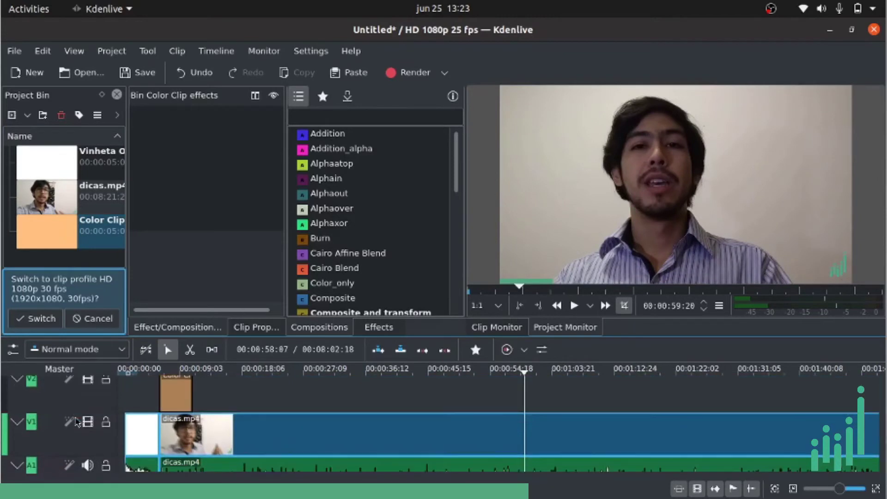
click(104, 402)
click(176, 400)
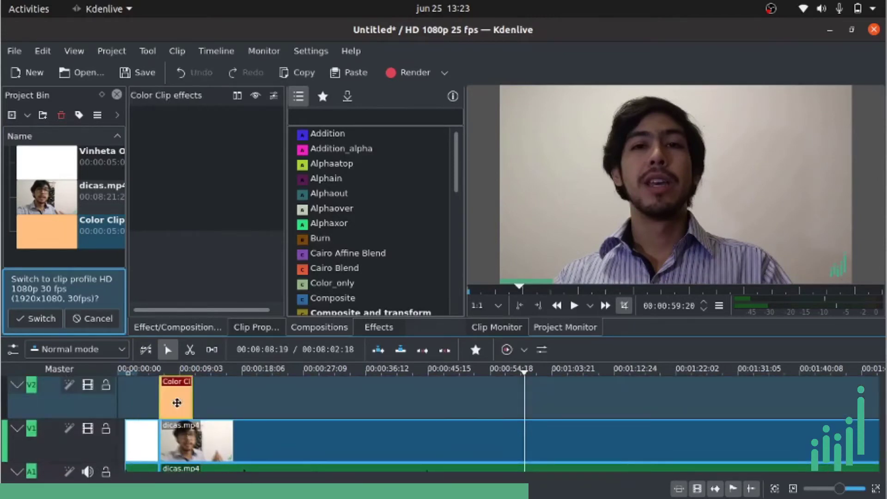
drag(190, 400, 378, 400)
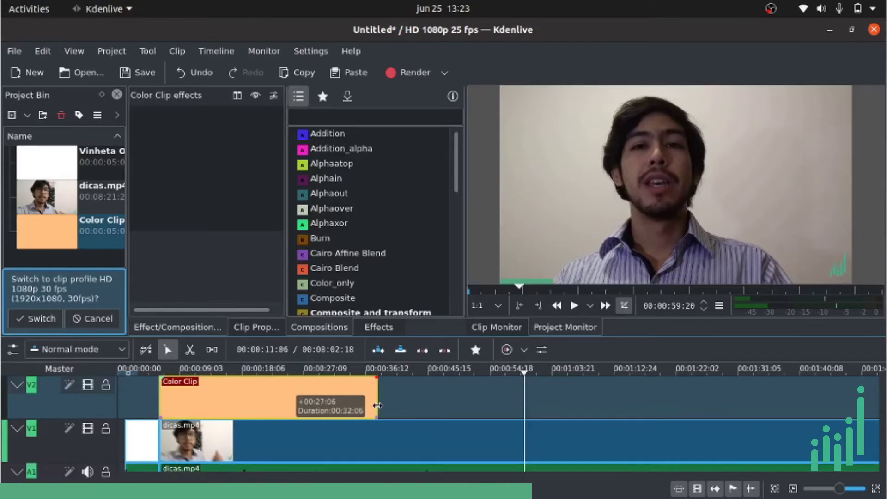
click(146, 401)
key(space)
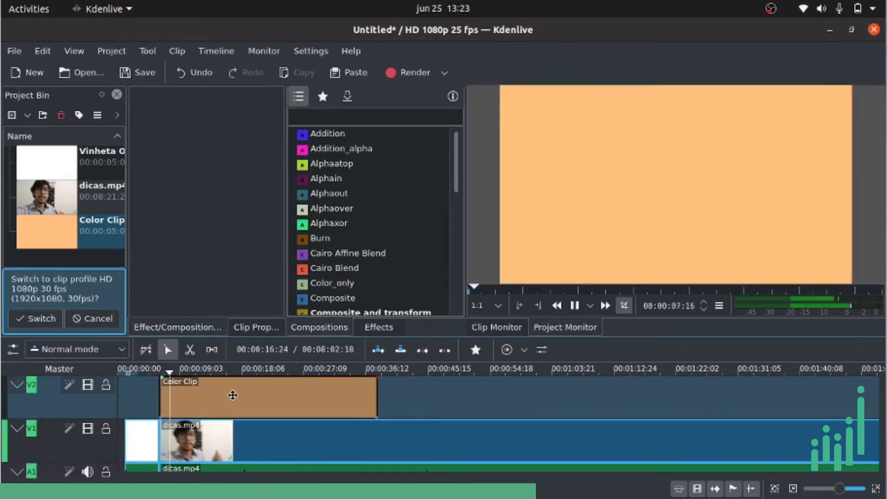
Apply the Transform effect to the Color Clip on track V2.
click(283, 394)
right_click(284, 394)
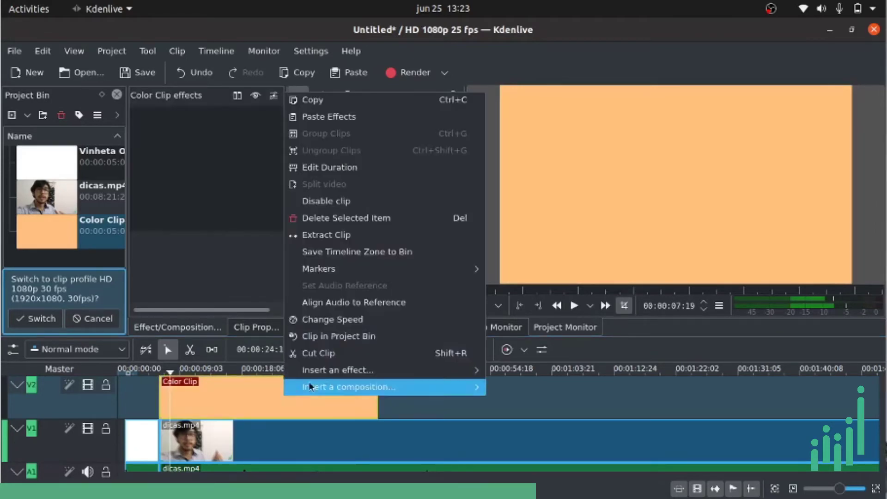
mouse_move(335, 378)
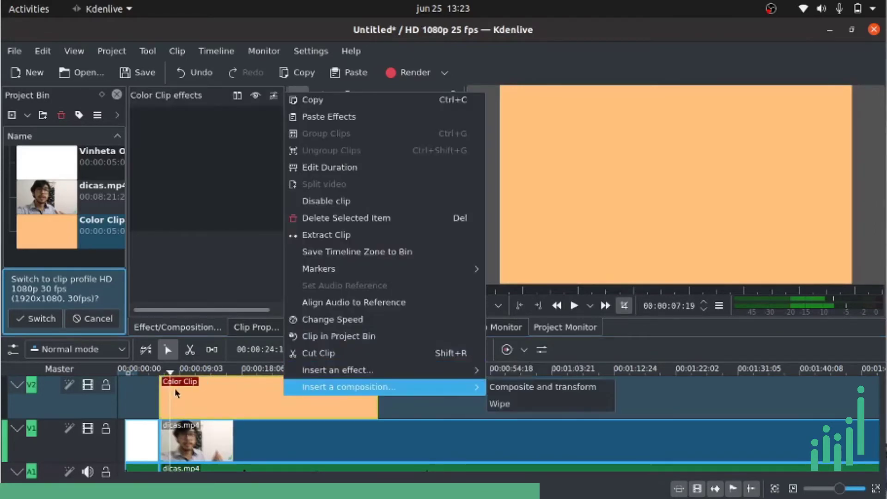
click(175, 388)
right_click(175, 389)
mouse_move(351, 364)
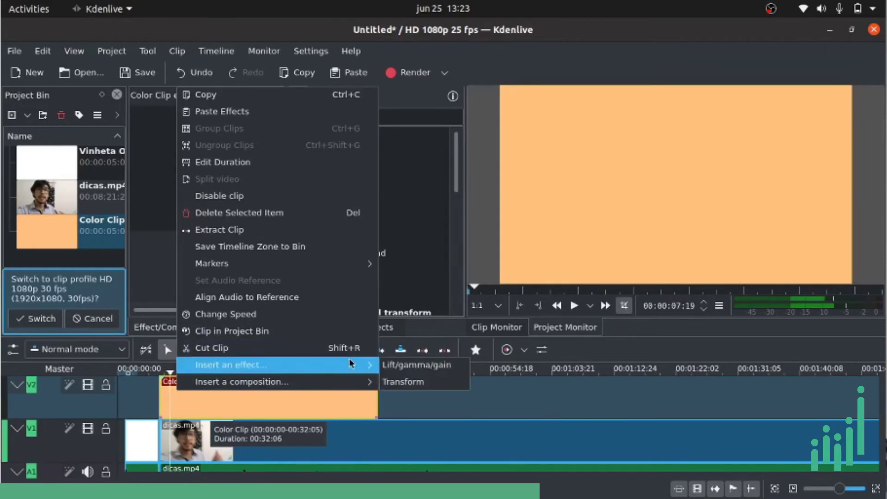
click(394, 381)
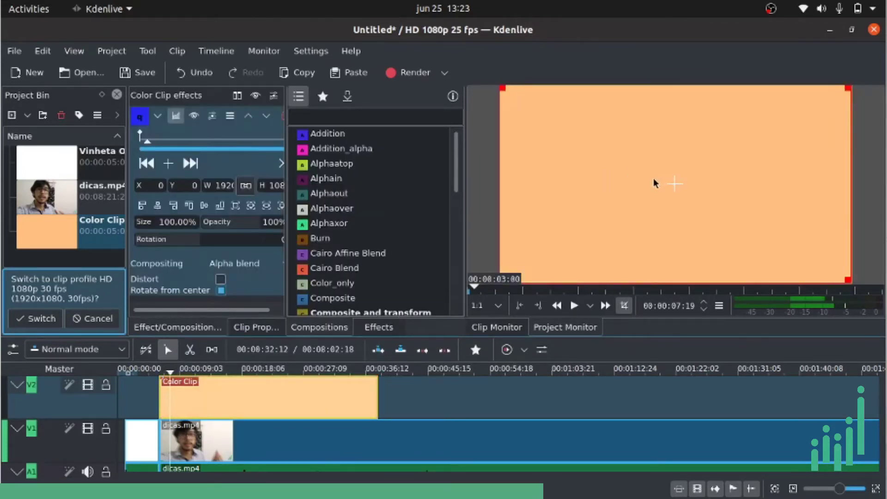
Move the Color Clip's frame to about X 1151, Y 537, adjust its size and position over the footage, and delete the clip from the timeline.
drag(673, 186, 881, 285)
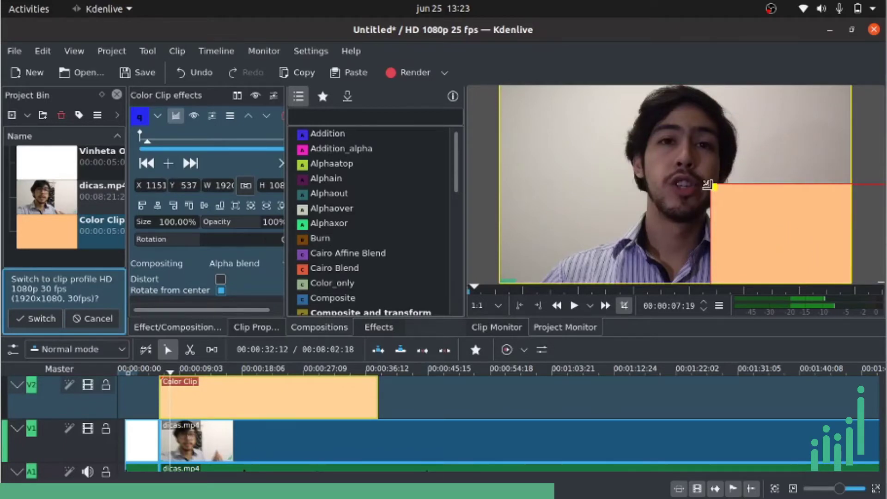
drag(707, 185, 551, 101)
drag(813, 243, 679, 336)
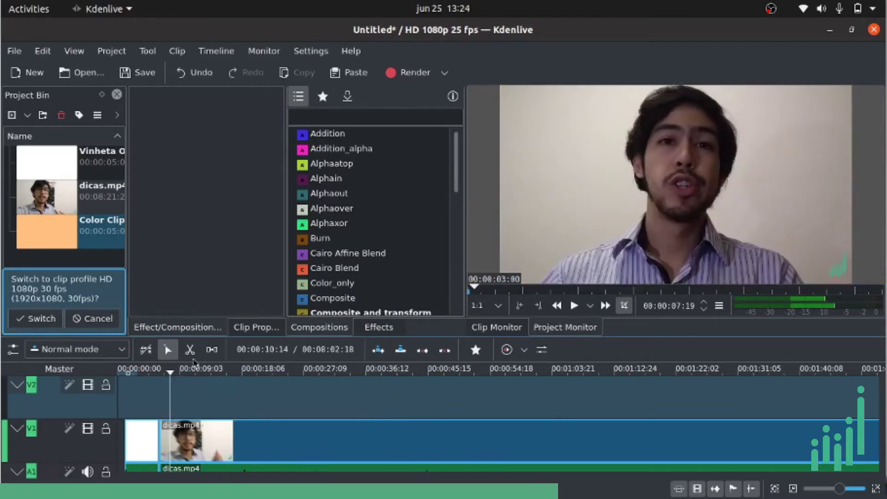
Start a new title clip and insert a text item near the middle of the canvas, at about X 895, Y 502.
click(28, 116)
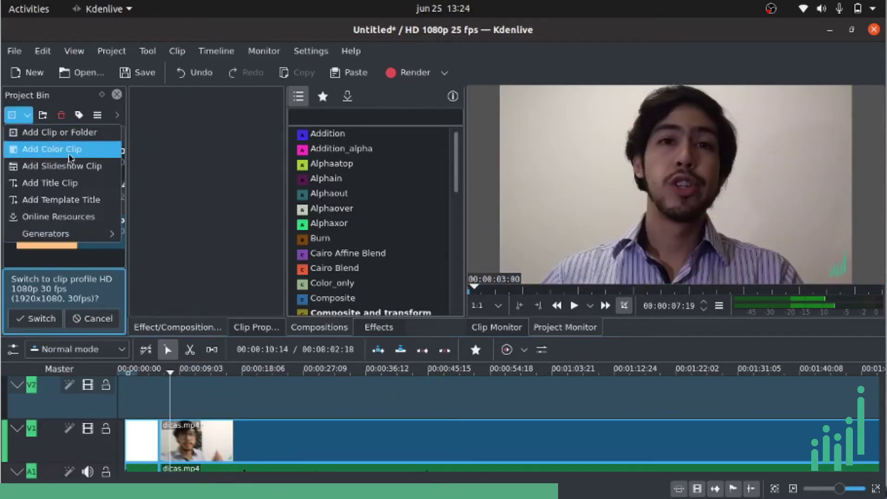
click(88, 184)
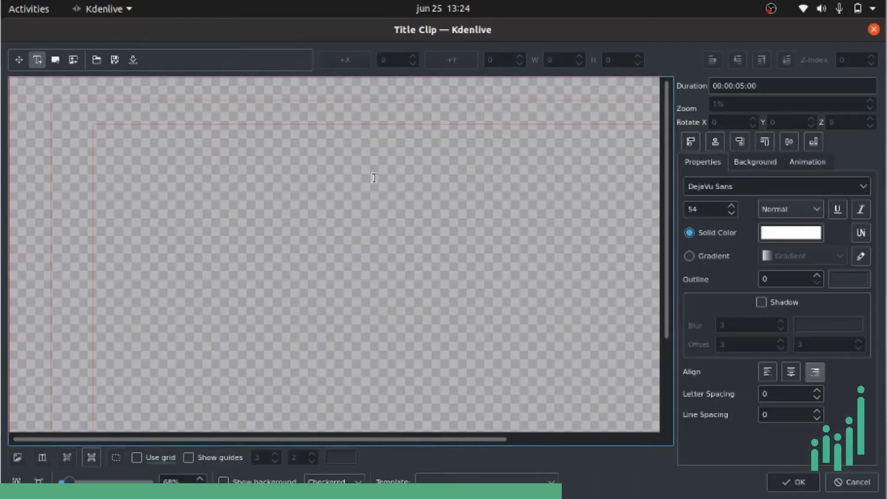
click(403, 310)
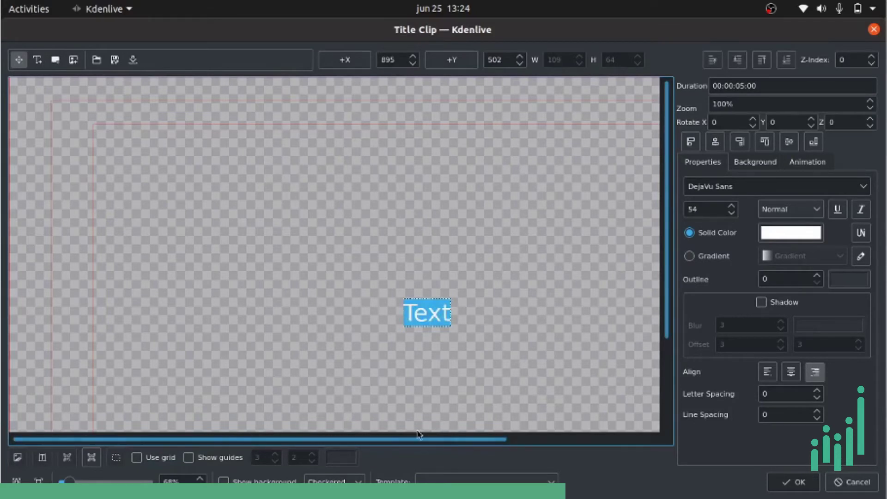
drag(416, 439, 497, 440)
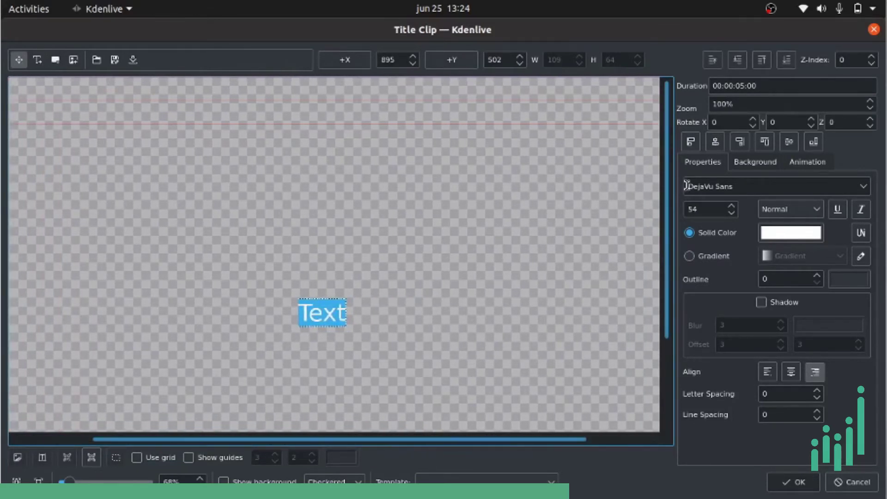
scroll(667, 196, down, 2)
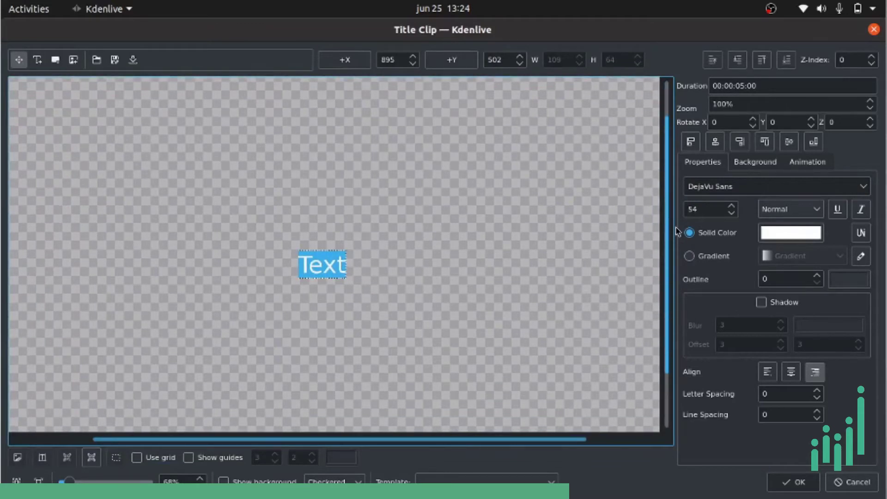
click(729, 186)
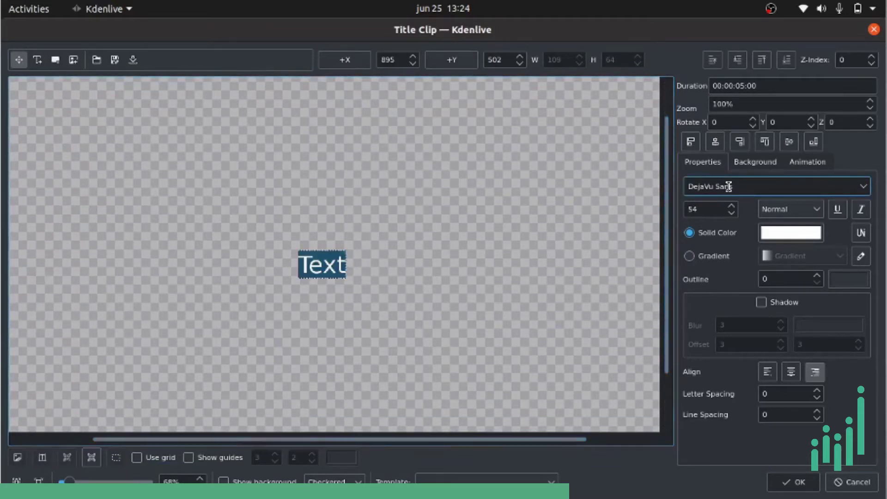
click(864, 187)
click(867, 190)
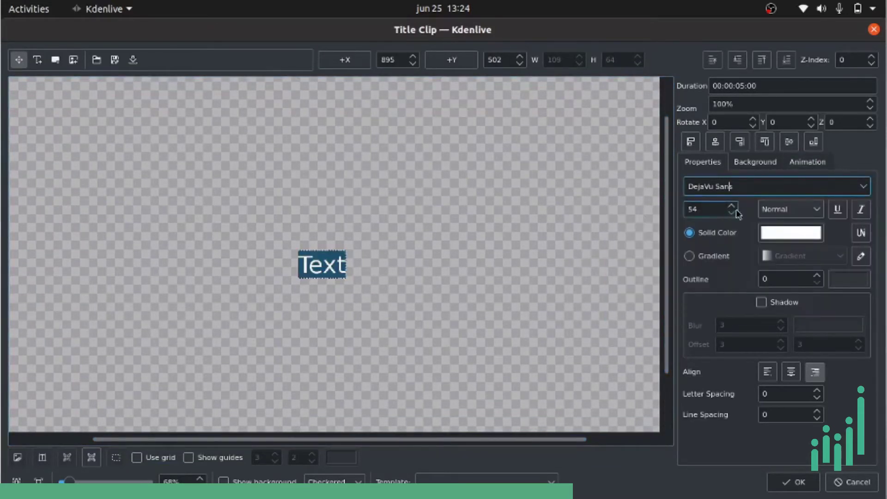
Replace the placeholder text with "High Sales" and "Example" on separate lines, and add the title clip to the project bin.
click(325, 272)
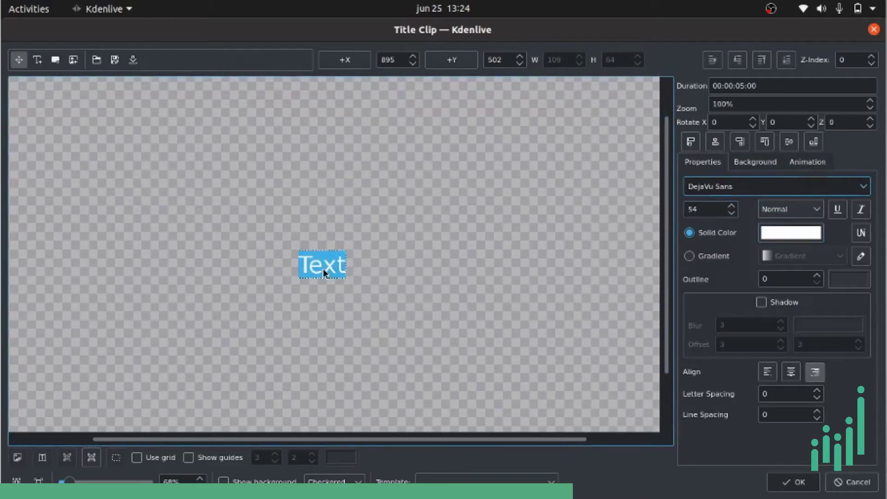
key(BackSpace)
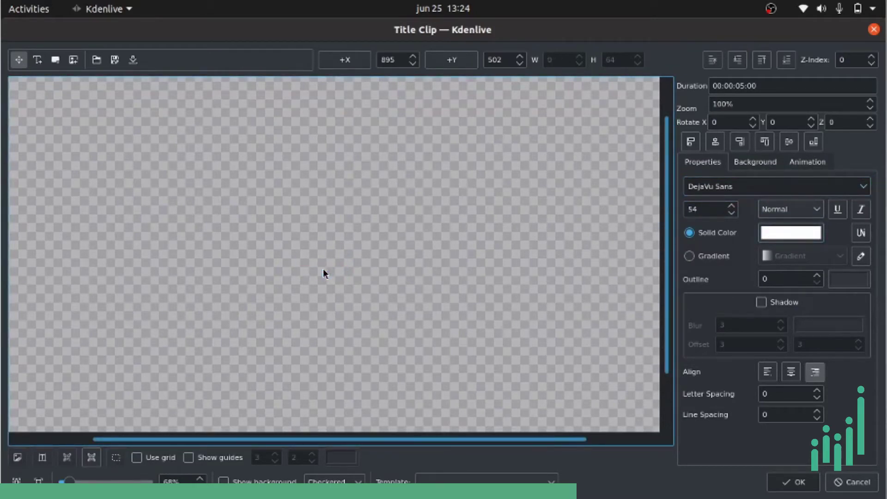
text(High Sales)
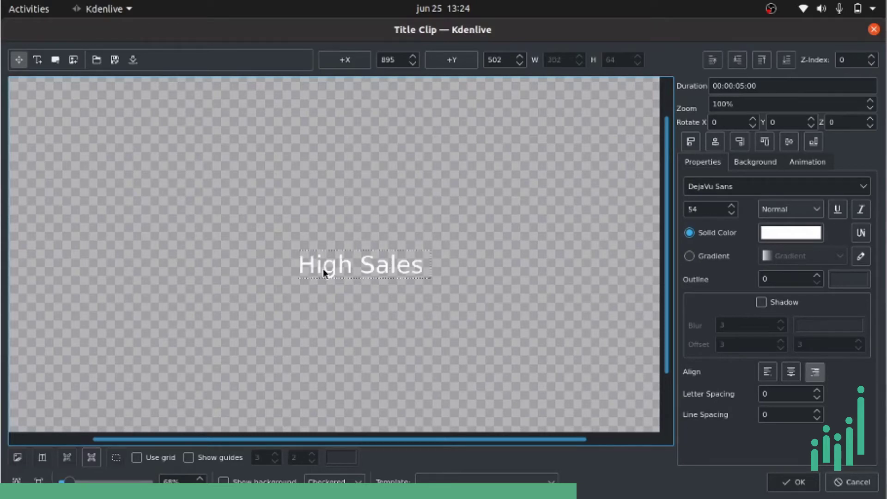
key(Return)
text(Exam)
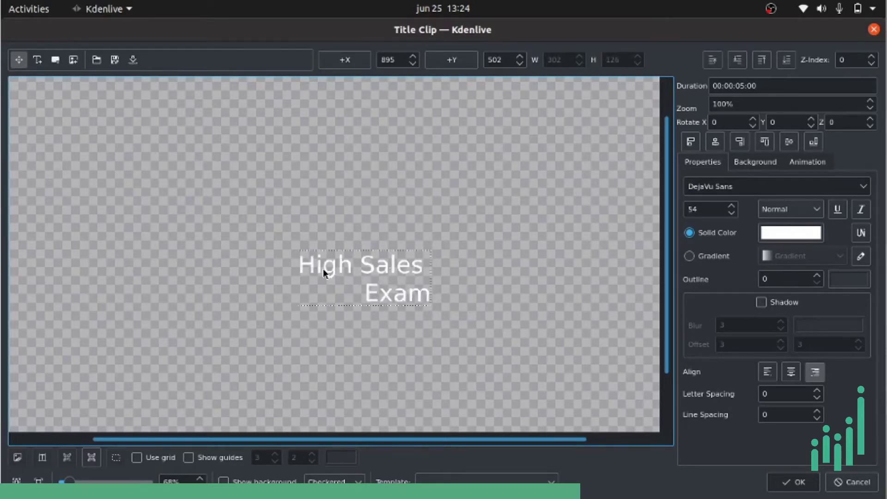
text(ple)
key(Return)
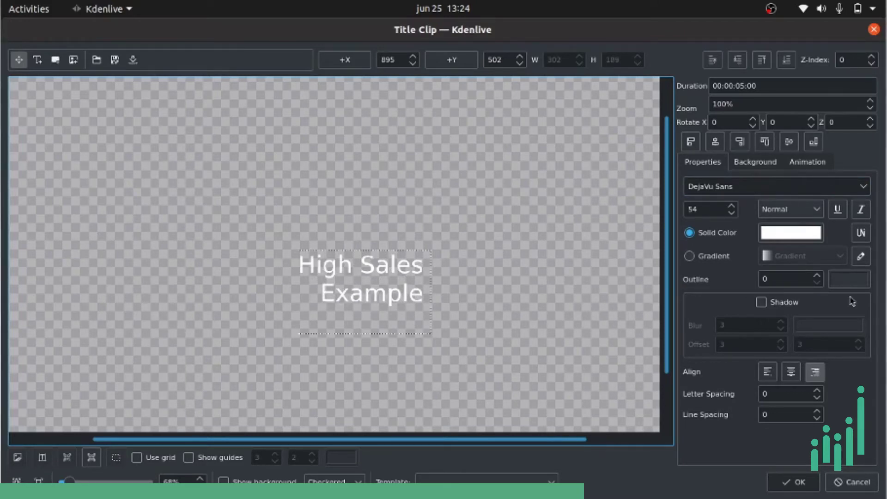
click(782, 489)
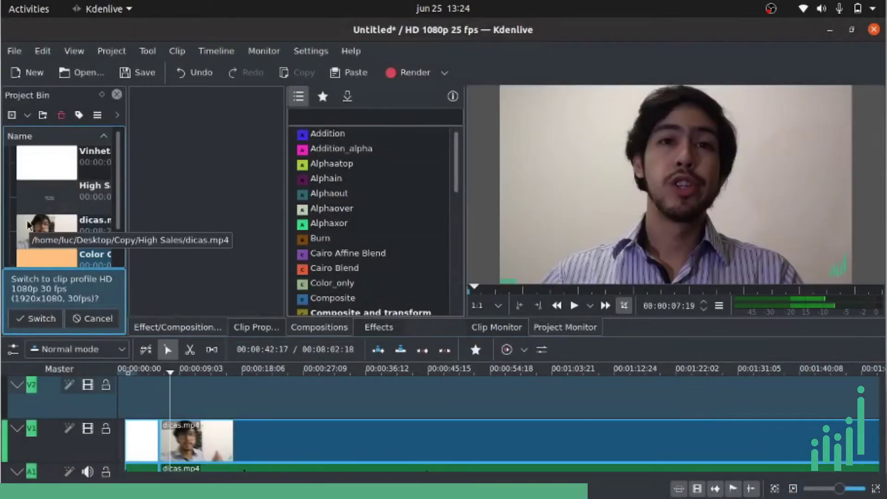
Preview the High Sales Example title clip and place it on track V2 above the beginning of the dicas.mp4 footage.
scroll(70, 213, down, 1)
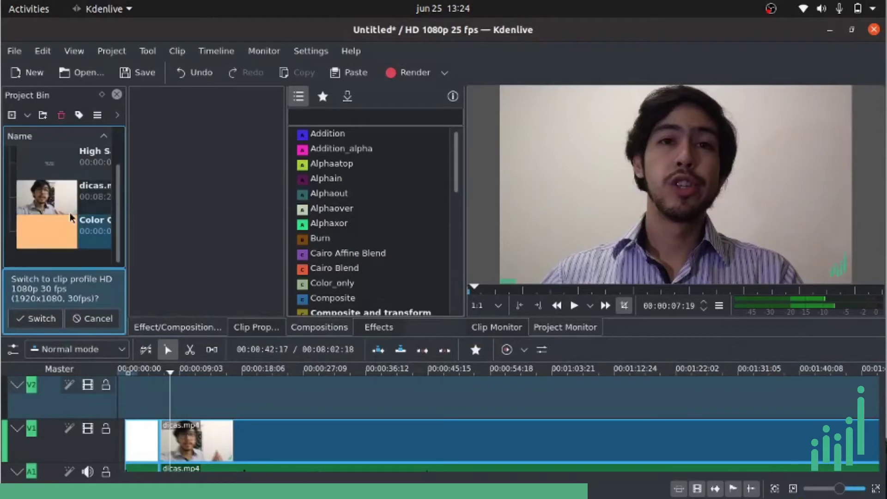
scroll(70, 212, up, 1)
click(57, 197)
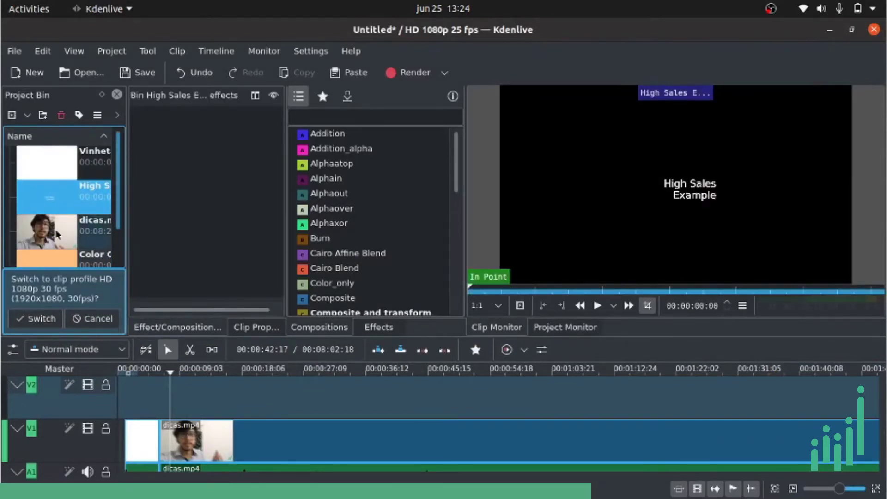
drag(95, 258, 210, 405)
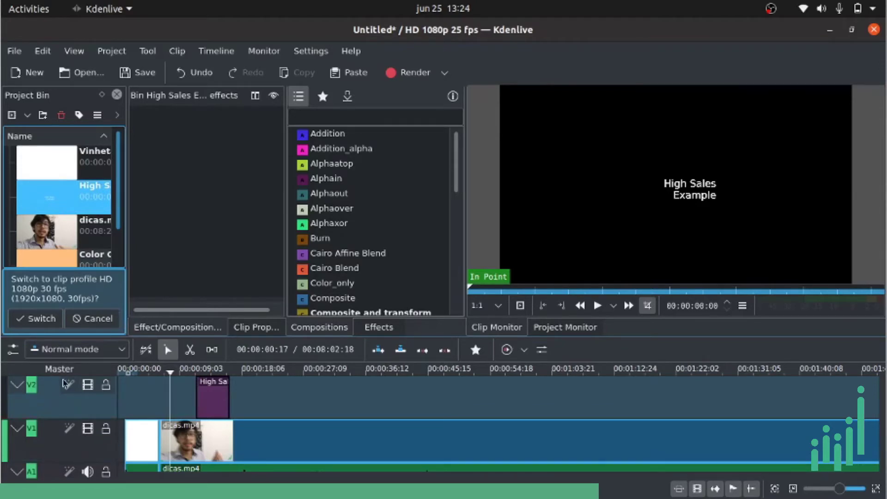
Shift the title clip about 2 seconds earlier on track V2 and play the timeline from just before its start.
mouse_move(77, 417)
drag(205, 409, 185, 410)
click(180, 411)
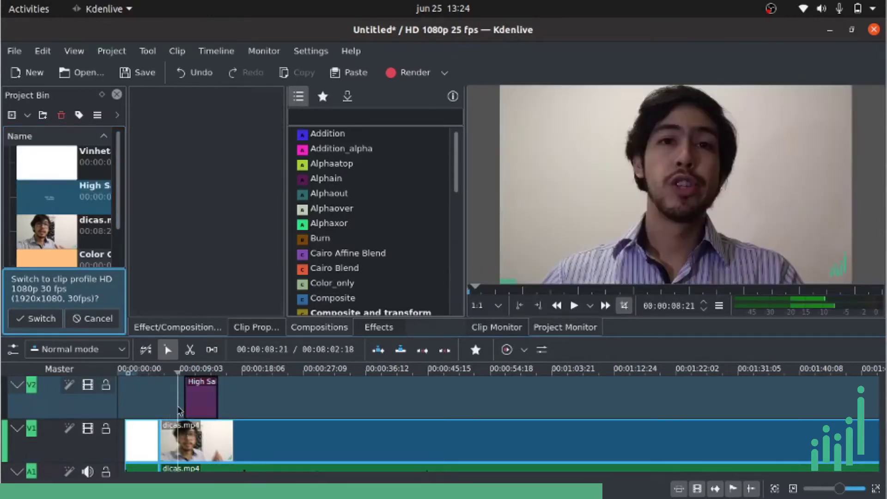
key(space)
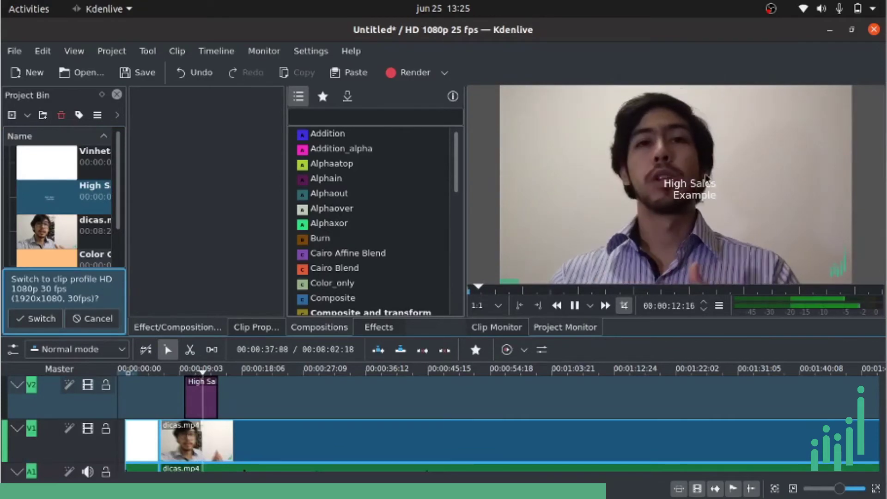
Stop playback, review the title clip and dicas.mp4 in the project bin, and replay the timeline from just before the title.
key(space)
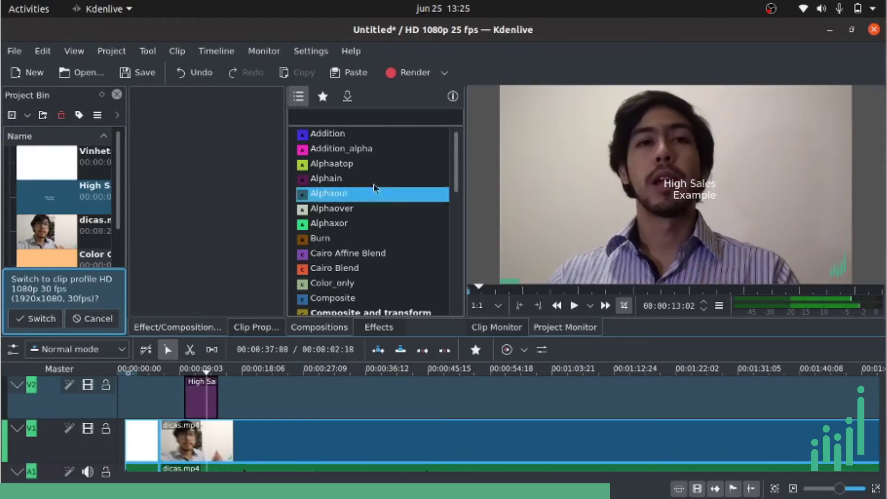
click(56, 199)
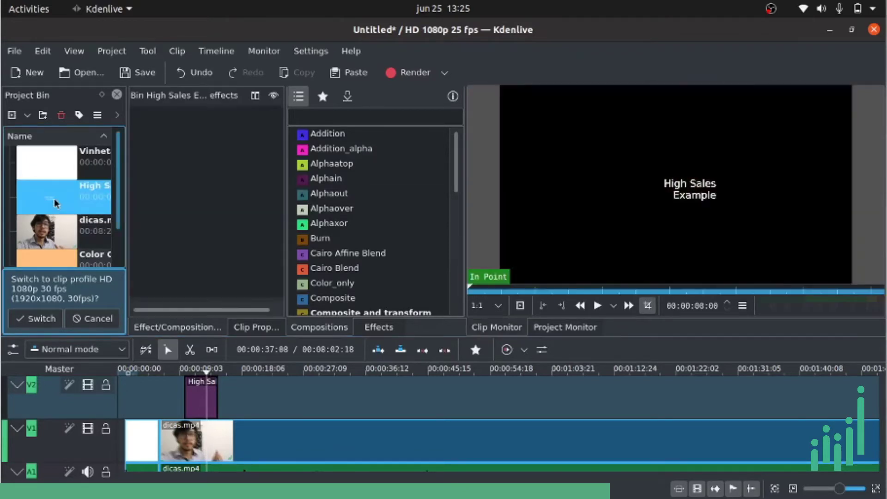
click(51, 167)
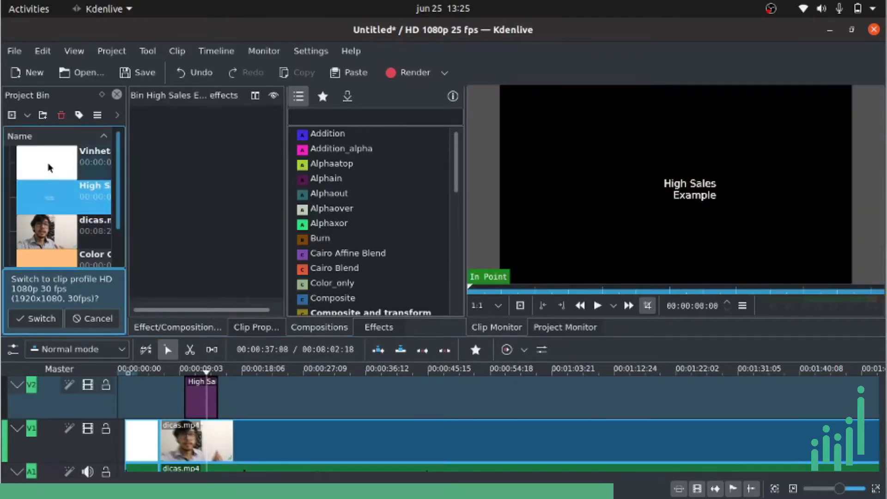
click(53, 229)
click(54, 203)
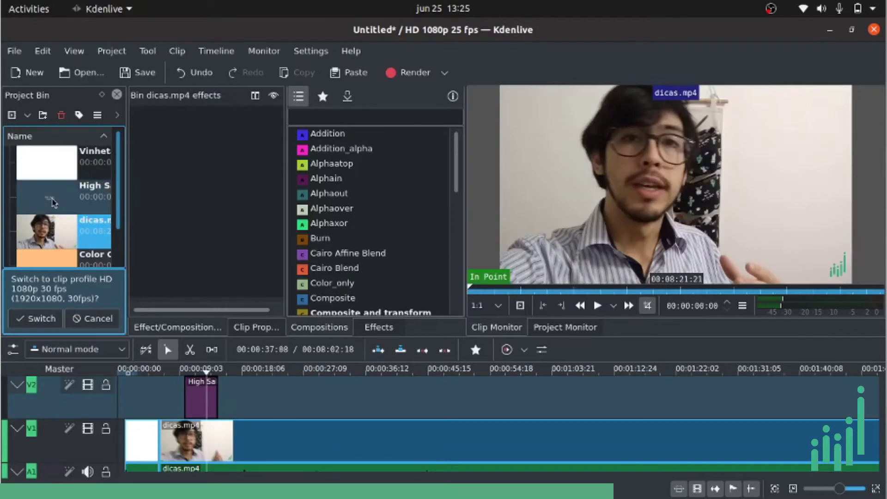
click(180, 413)
key(space)
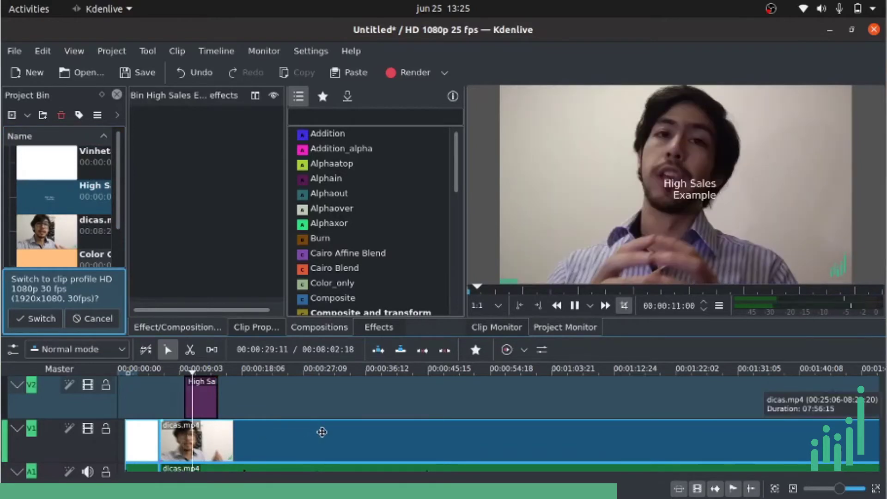
key(space)
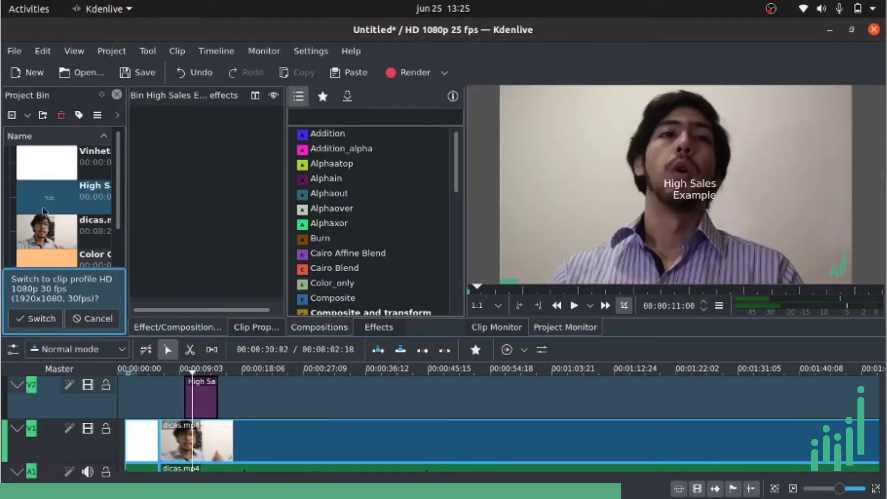
Reopen the High Sales Example title clip for editing and move its text to the canvas's lower left, at X 220, Y 728.
right_click(40, 196)
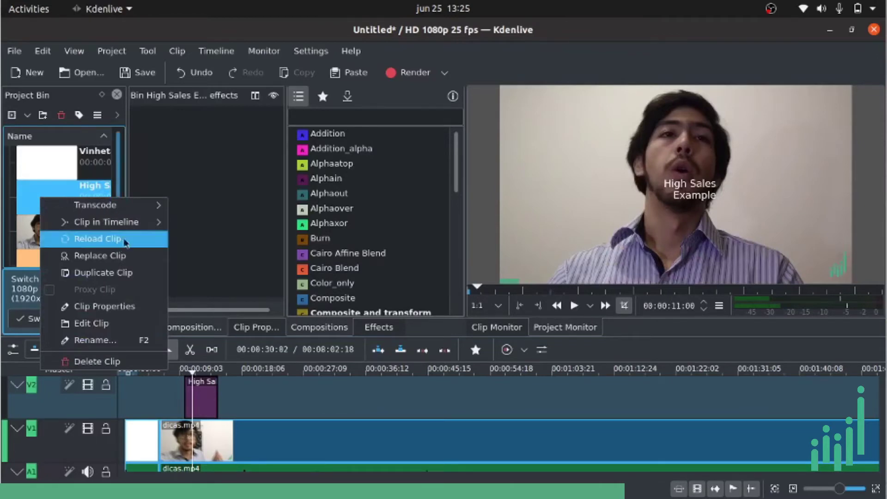
click(131, 323)
drag(345, 272, 138, 338)
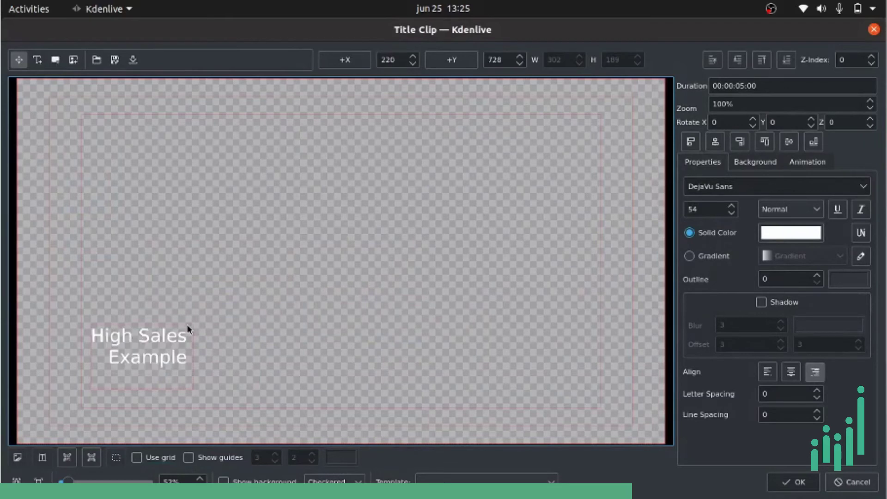
Enlarge the font size of the "High Sales Example" text and save the edited title clip.
click(732, 206)
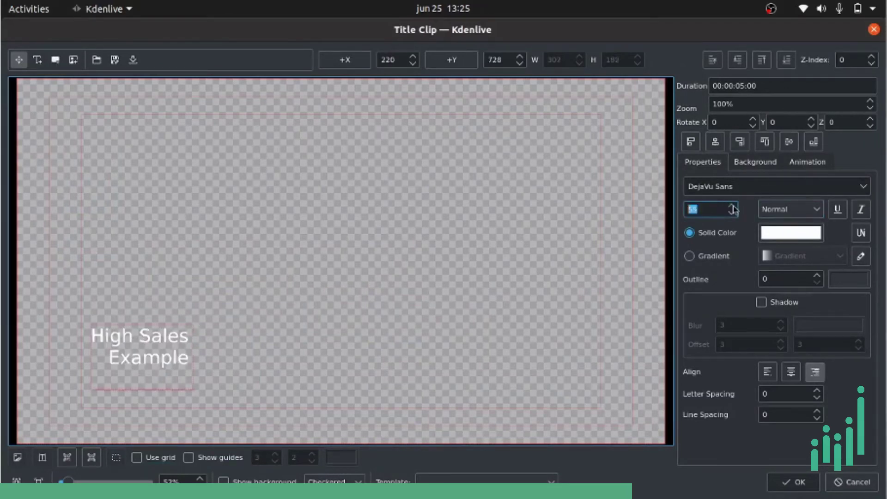
click(732, 206)
click(732, 206)
click(732, 206)
click(733, 206)
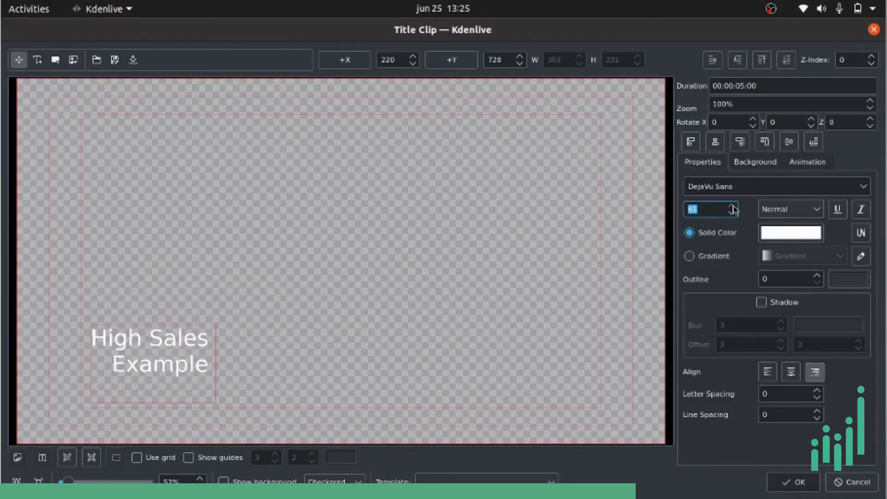
click(733, 206)
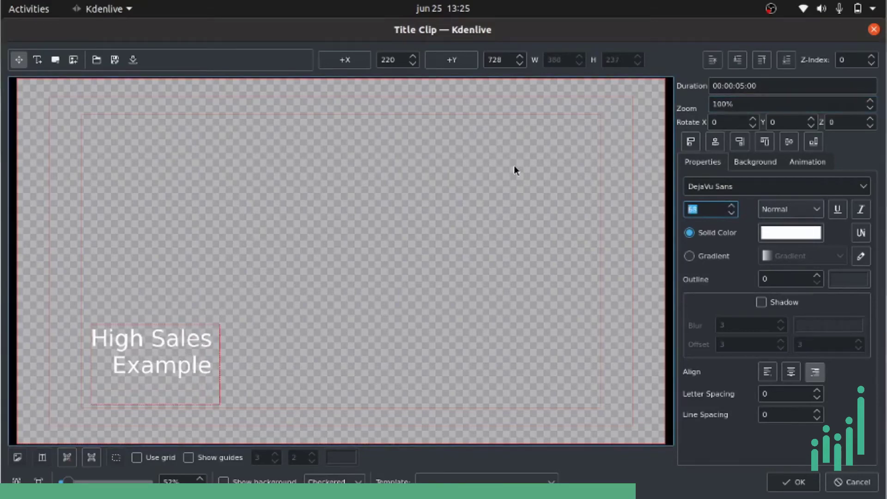
click(794, 482)
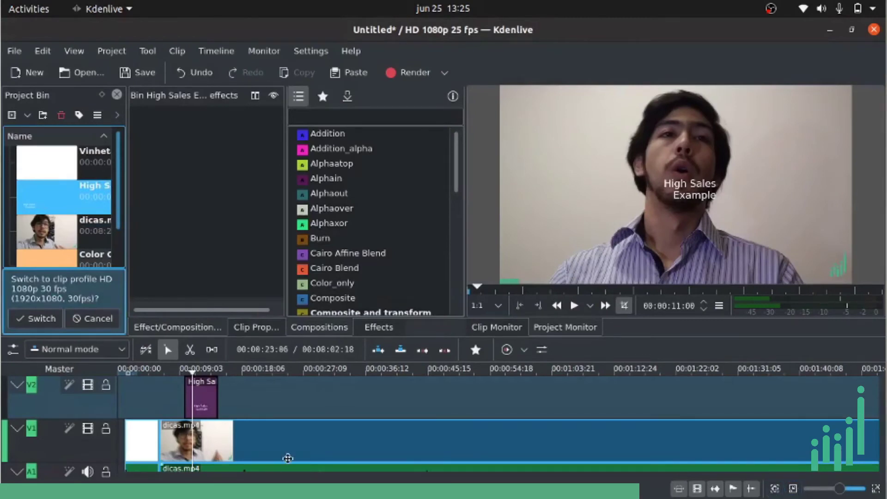
Scrub from about 8 to 12 seconds to check the edited title over the footage, and browse the available compositions.
click(177, 403)
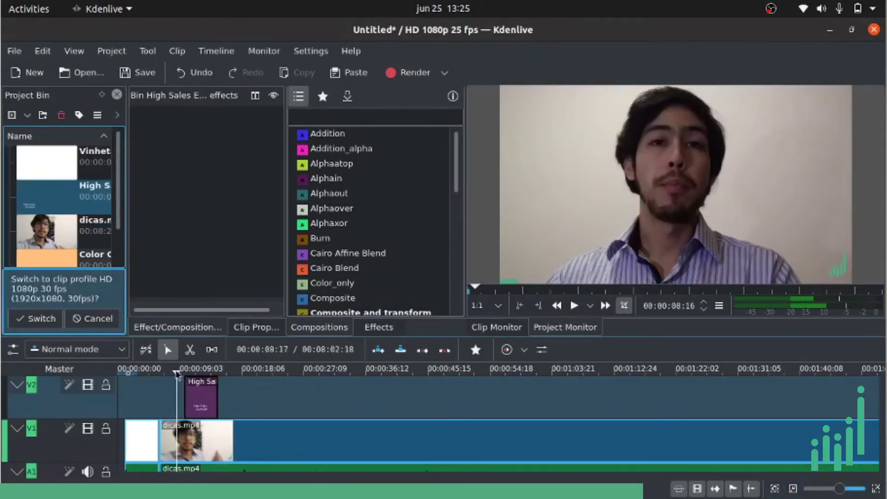
drag(178, 374, 200, 375)
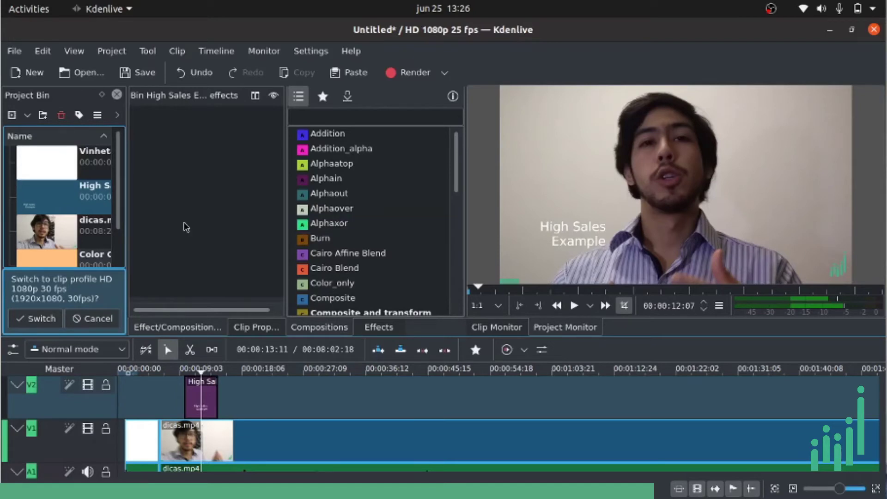
click(337, 193)
scroll(404, 194, down, 8)
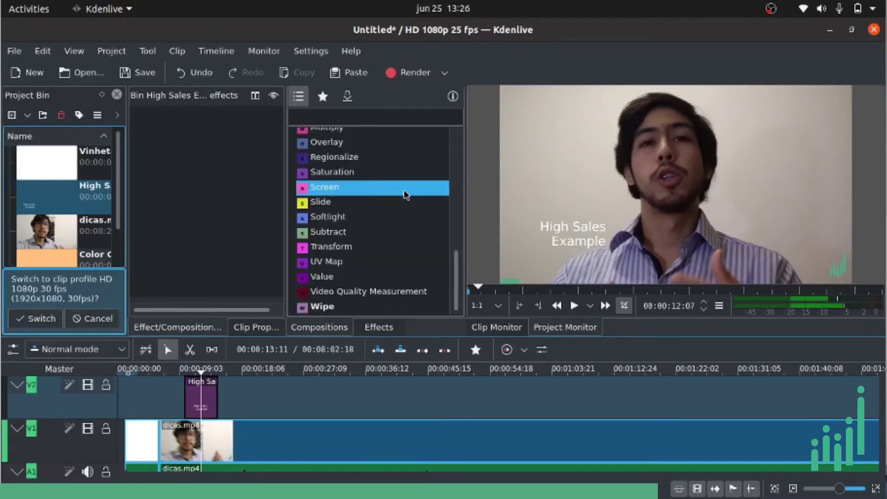
scroll(404, 194, up, 8)
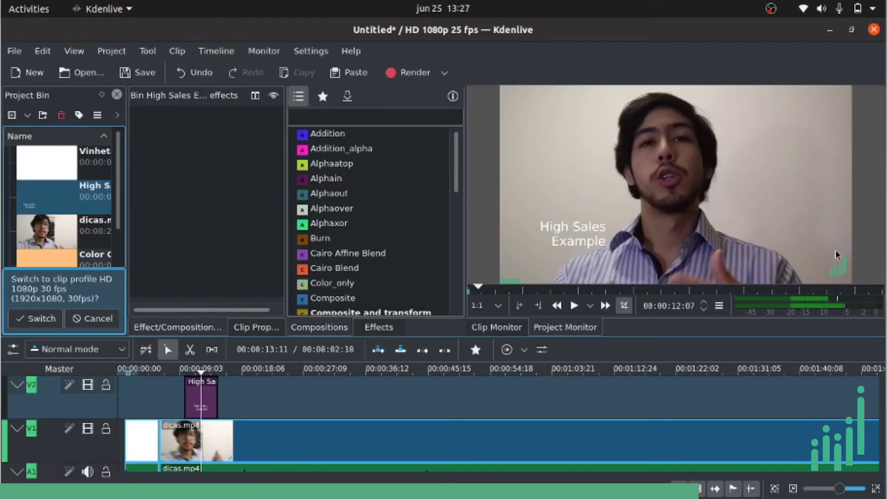
Add the image High Sales - Fundo Verde 1.png from the High Sales - Pacote Logo RGB folder to the project bin.
mouse_move(868, 268)
click(29, 115)
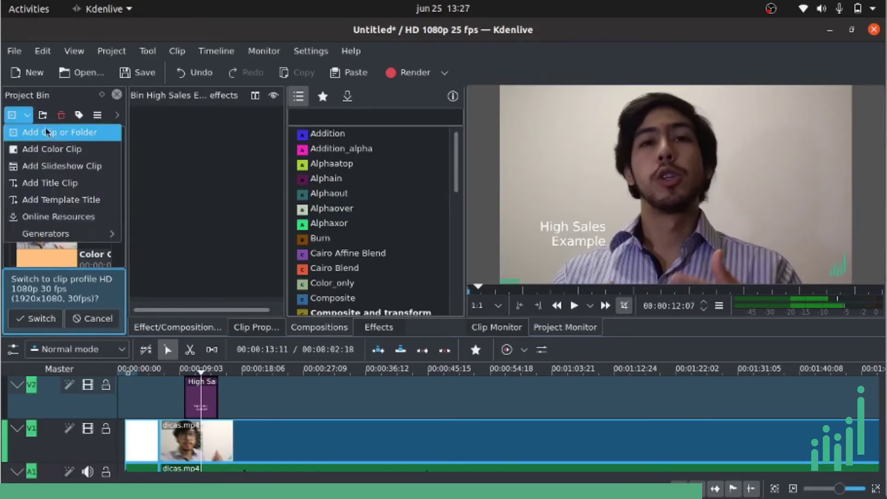
click(97, 139)
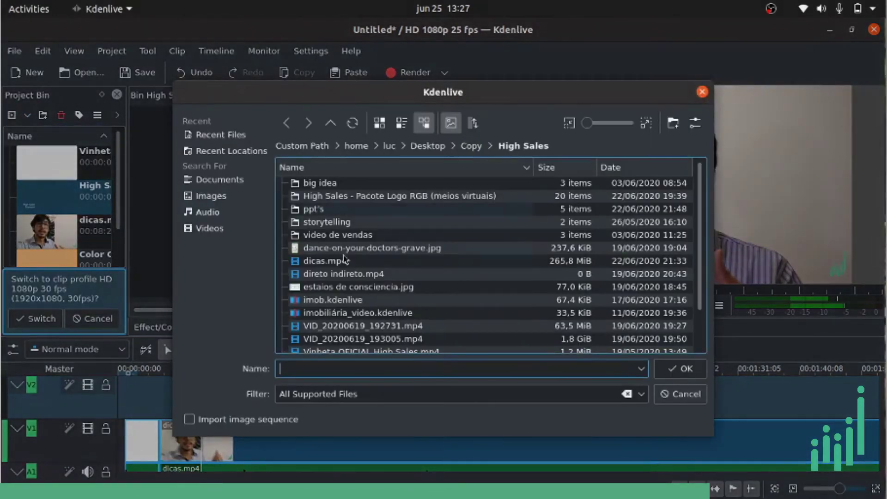
click(349, 198)
double_click(362, 252)
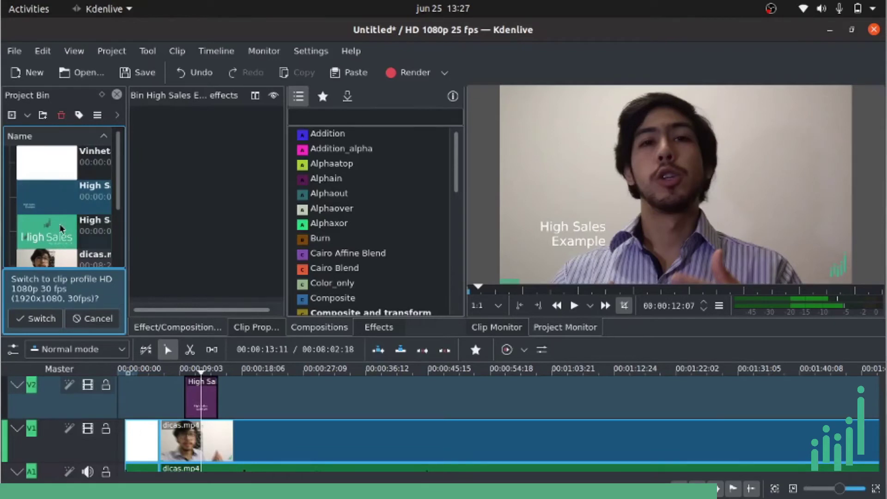
Place the green logo image on track V2 shortly after the title clip, and play the timeline from just before it.
drag(240, 419, 231, 396)
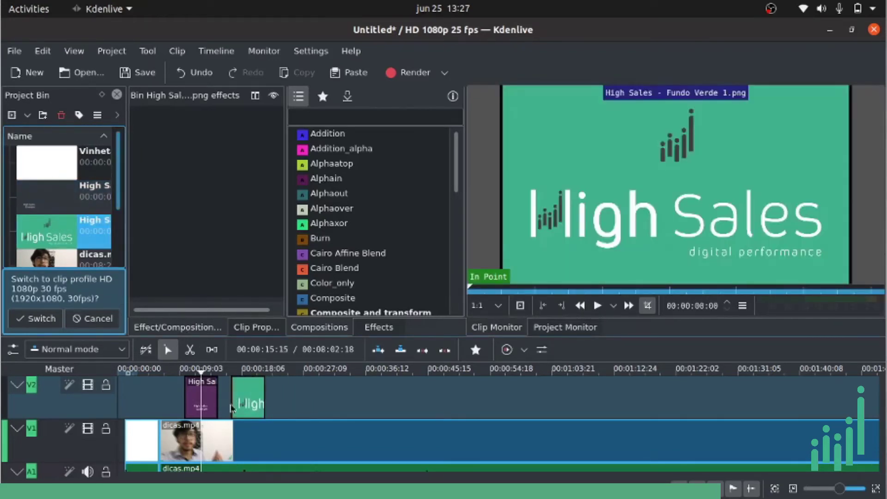
click(228, 408)
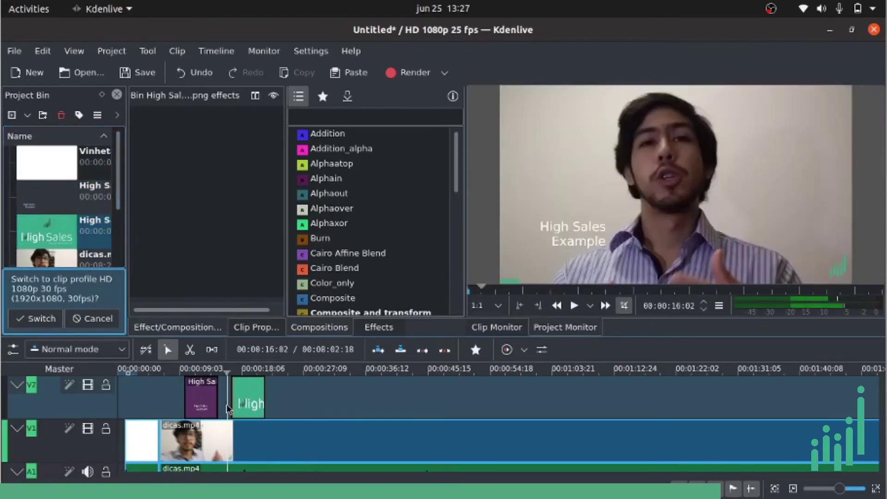
key(space)
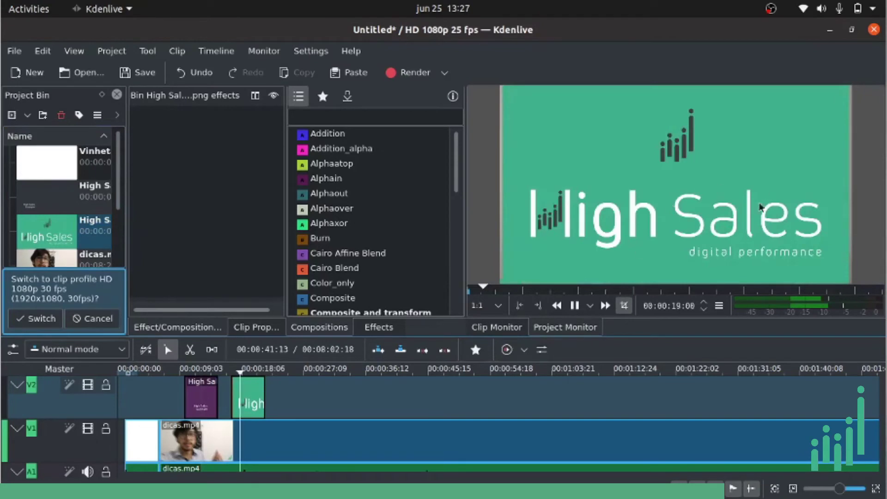
click(691, 147)
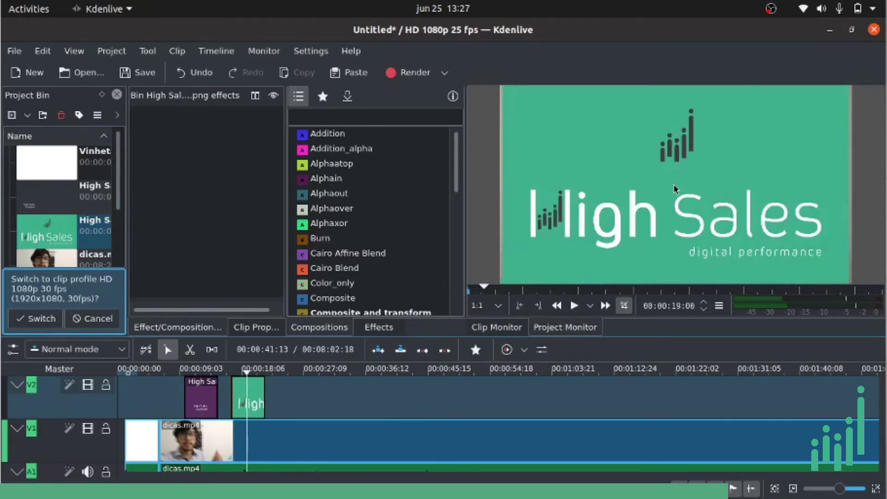
Insert a Transform effect on the green logo clip on track V2.
click(246, 390)
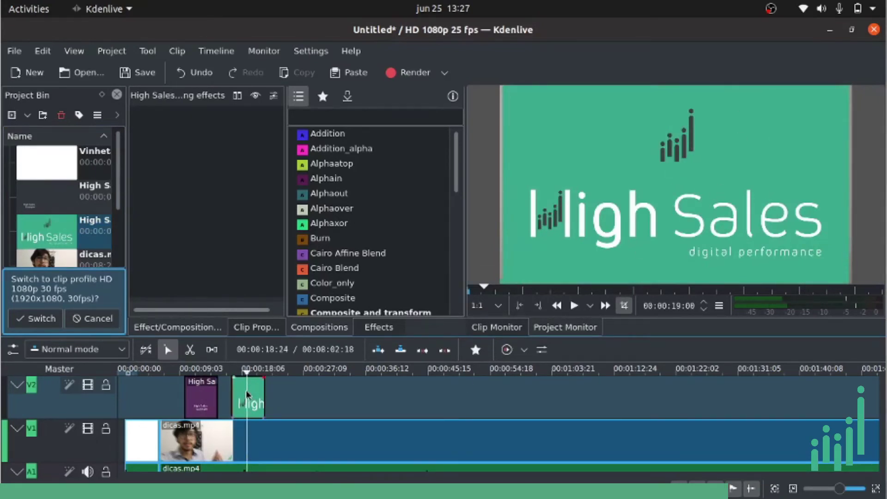
right_click(246, 389)
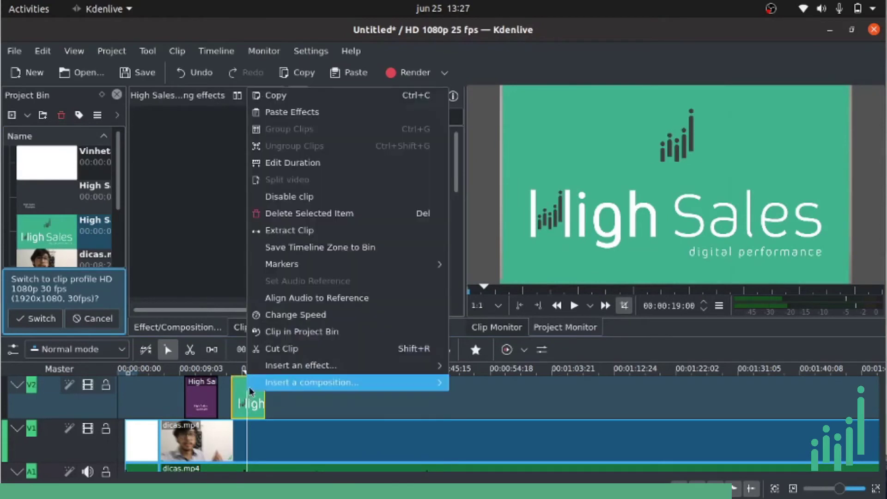
mouse_move(268, 386)
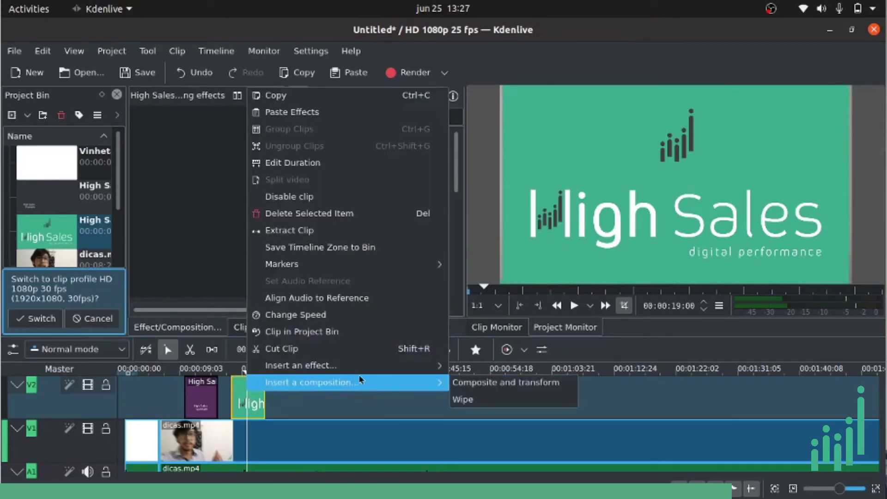
mouse_move(351, 365)
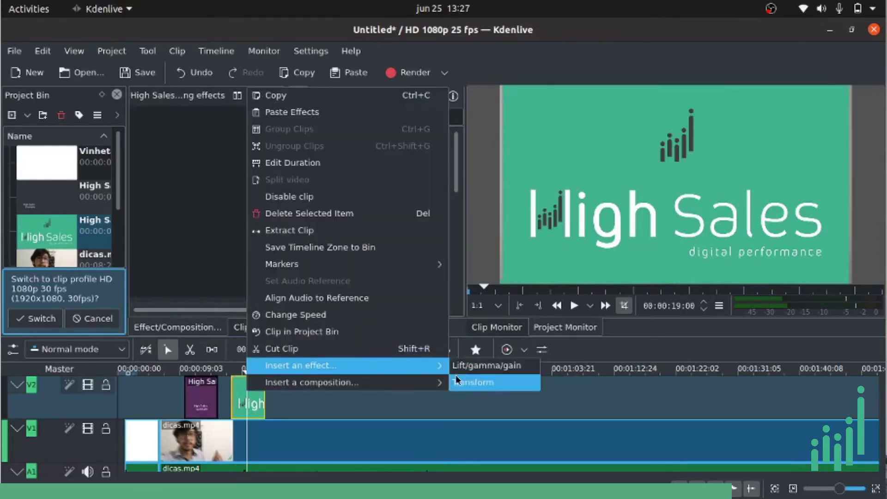
click(471, 382)
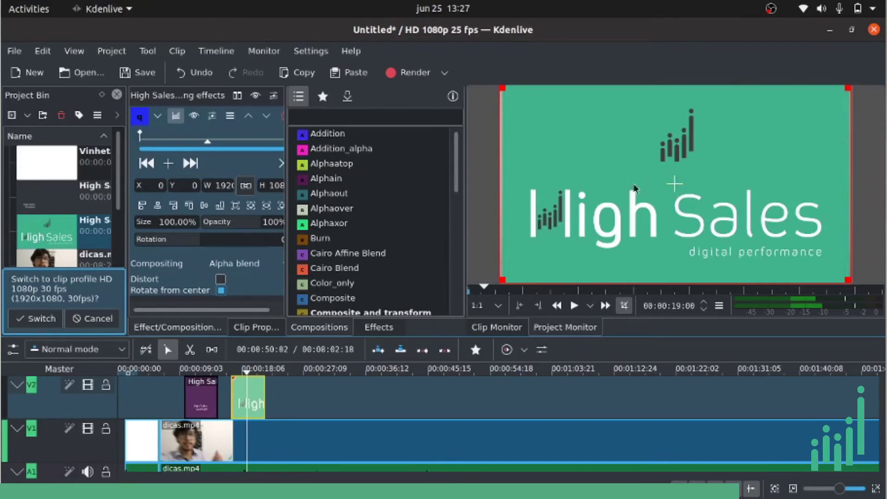
Shrink the logo image to about 27% and position it in the frame's lower right corner, at X 1395, Y 703.
mouse_move(676, 182)
mouse_down()
mouse_move(680, 279)
mouse_move(675, 187)
mouse_up()
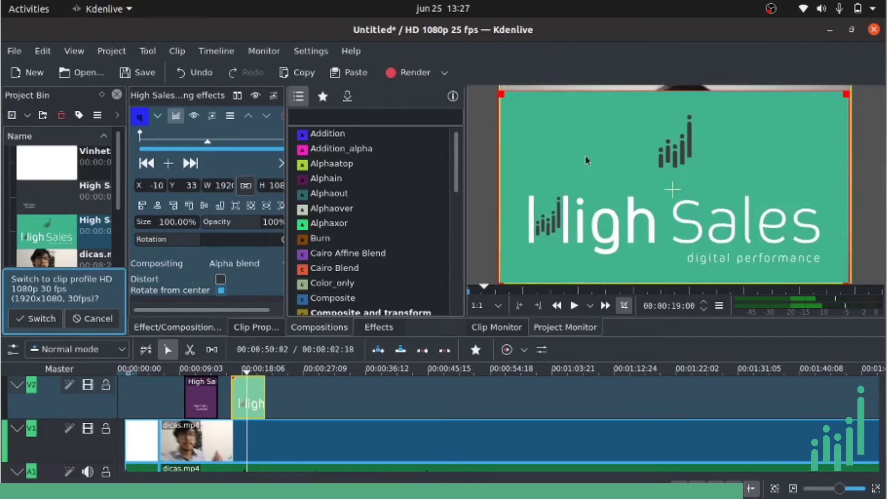
drag(495, 88, 751, 203)
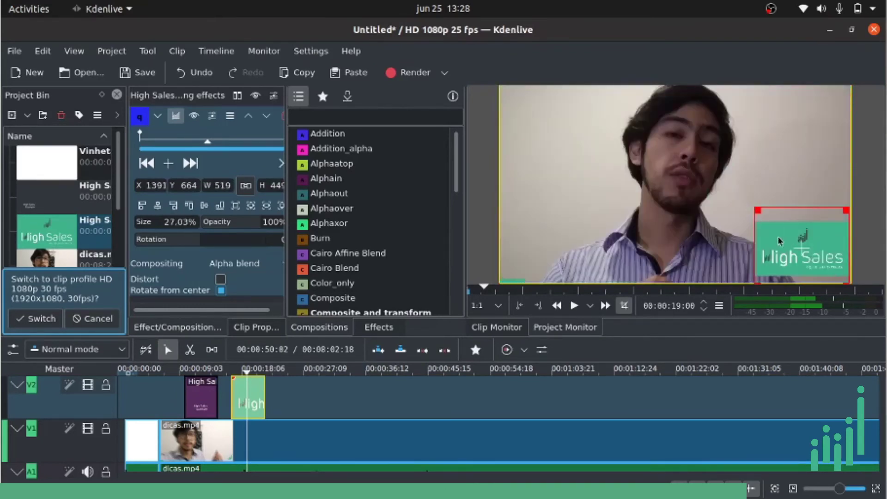
mouse_move(808, 251)
mouse_down()
mouse_move(812, 244)
mouse_move(772, 232)
mouse_move(799, 270)
mouse_move(813, 261)
mouse_move(803, 255)
mouse_up()
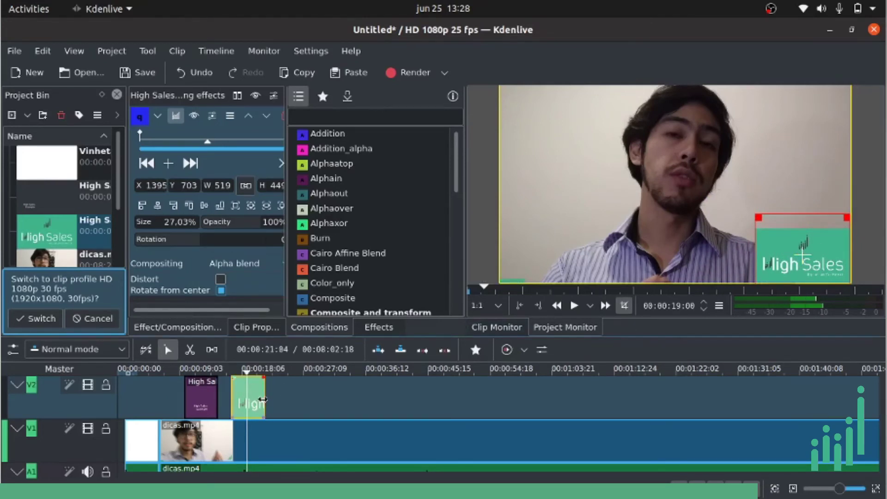
Extend the end of the logo clip on track V2 to about 56 seconds and move the playhead back before its start.
drag(262, 400, 500, 409)
click(224, 402)
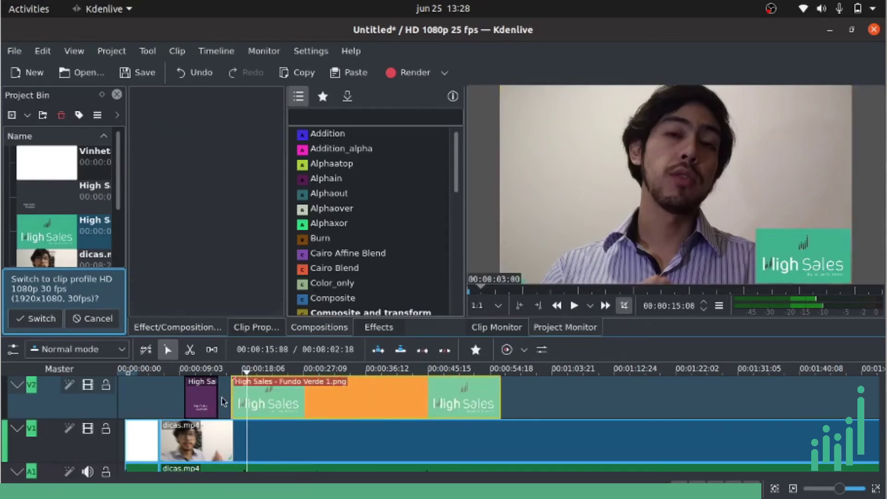
click(144, 402)
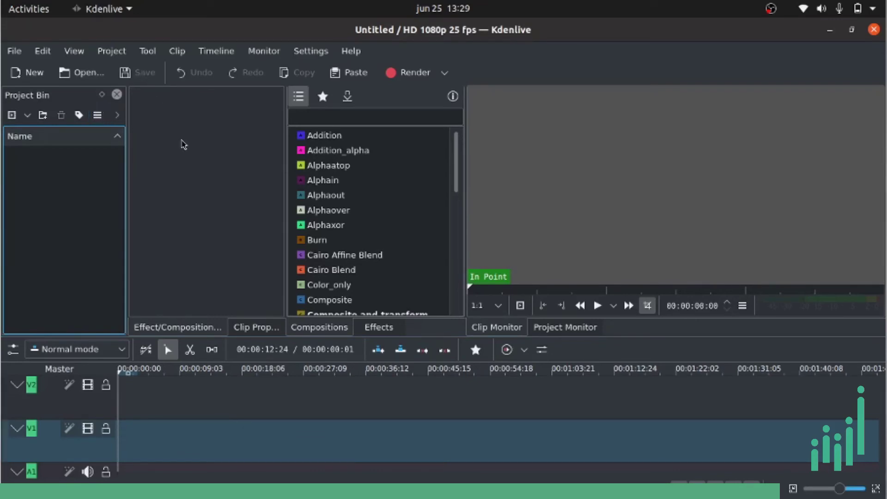
Open the render settings, try the MP4 and MPEG-2 formats, and set the output format to WebM (VP8/Vorbis).
click(450, 79)
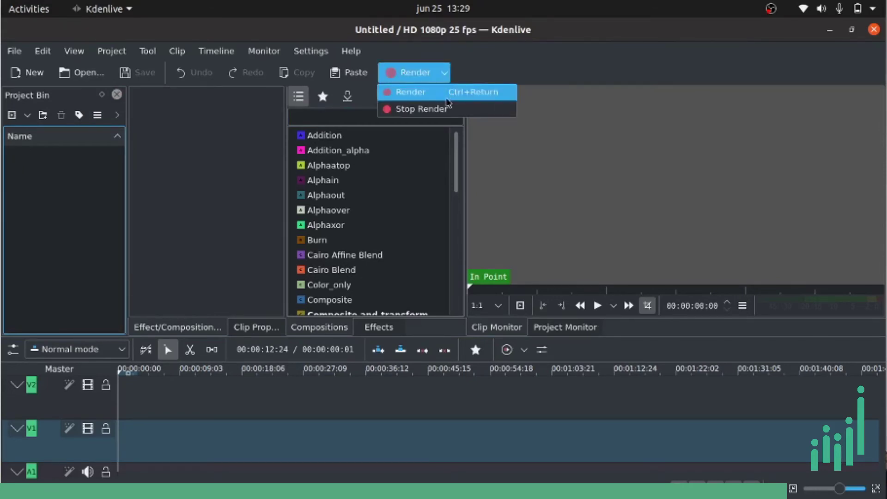
click(440, 96)
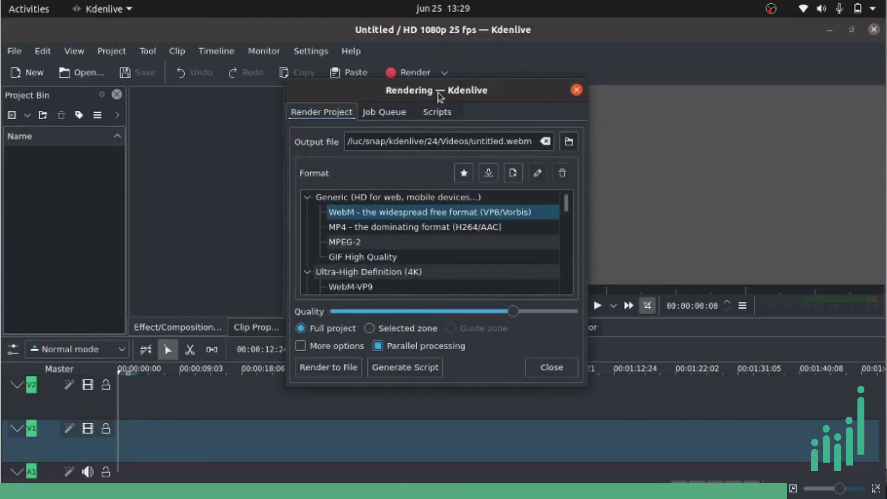
click(390, 228)
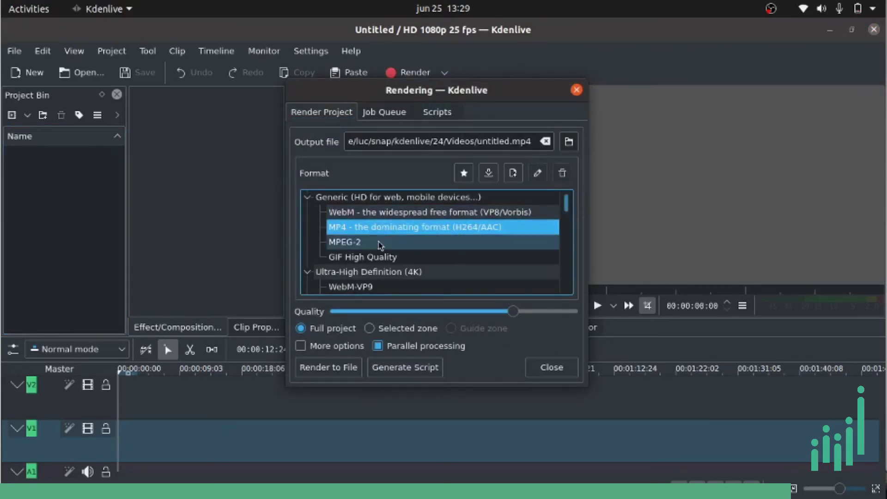
click(377, 241)
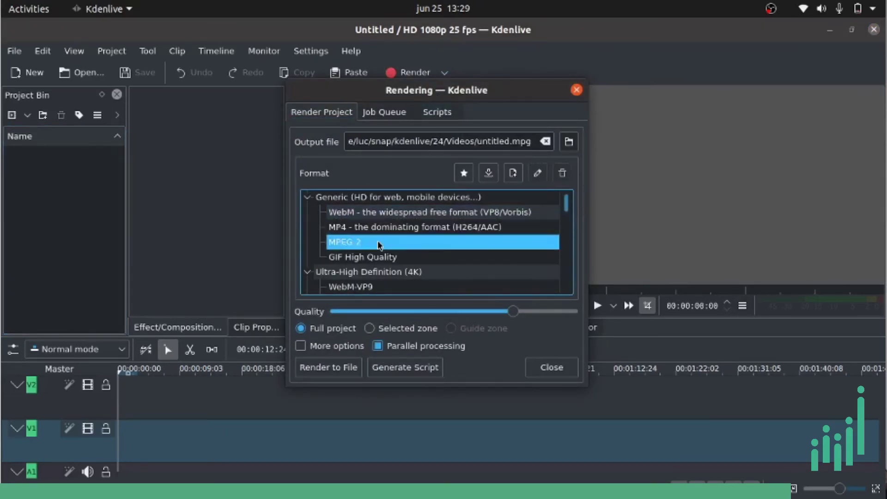
click(384, 214)
scroll(379, 258, down, 1)
scroll(379, 258, down, 2)
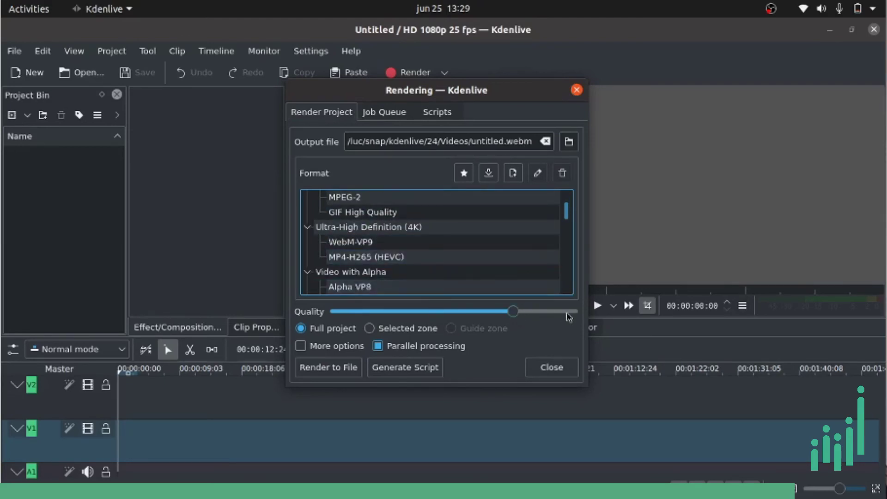
Try adjusting the render quality and render the full project to untitled.webm.
click(516, 314)
mouse_move(520, 316)
mouse_down()
mouse_move(570, 319)
mouse_move(529, 308)
mouse_up()
scroll(421, 292, up, 2)
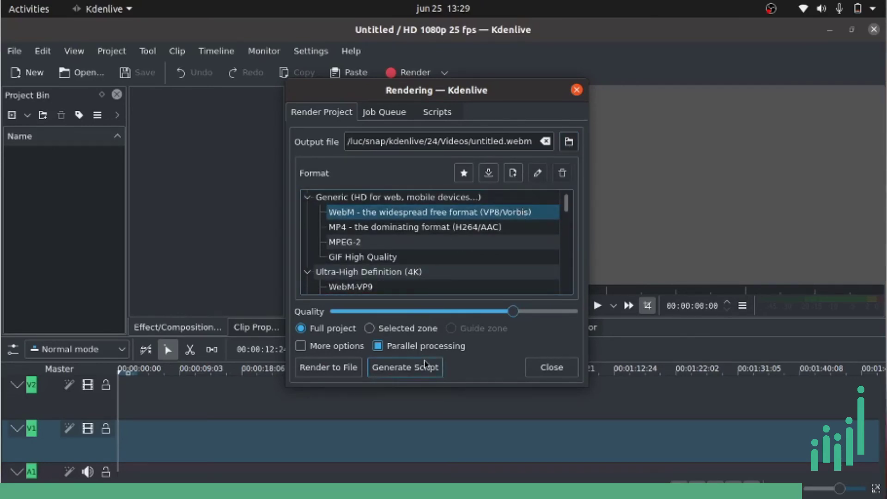
click(330, 368)
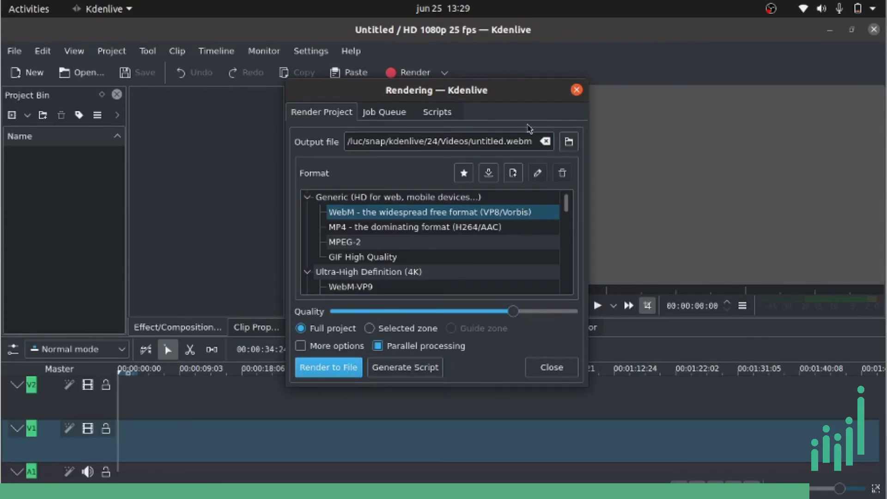
click(576, 91)
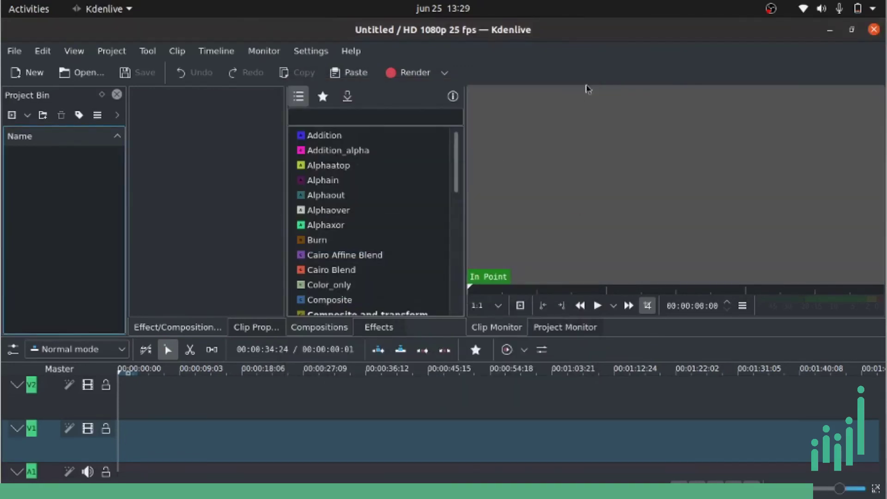
Close Kdenlive and switch to OBS Studio.
click(873, 31)
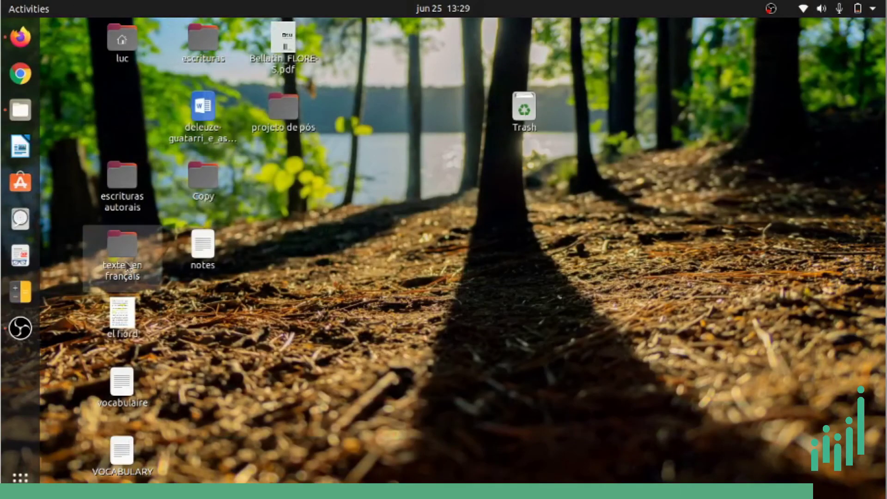
click(21, 328)
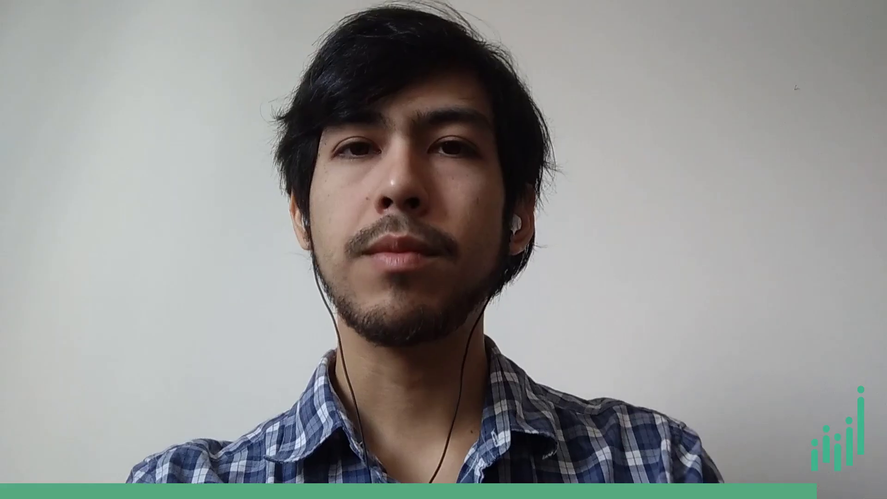